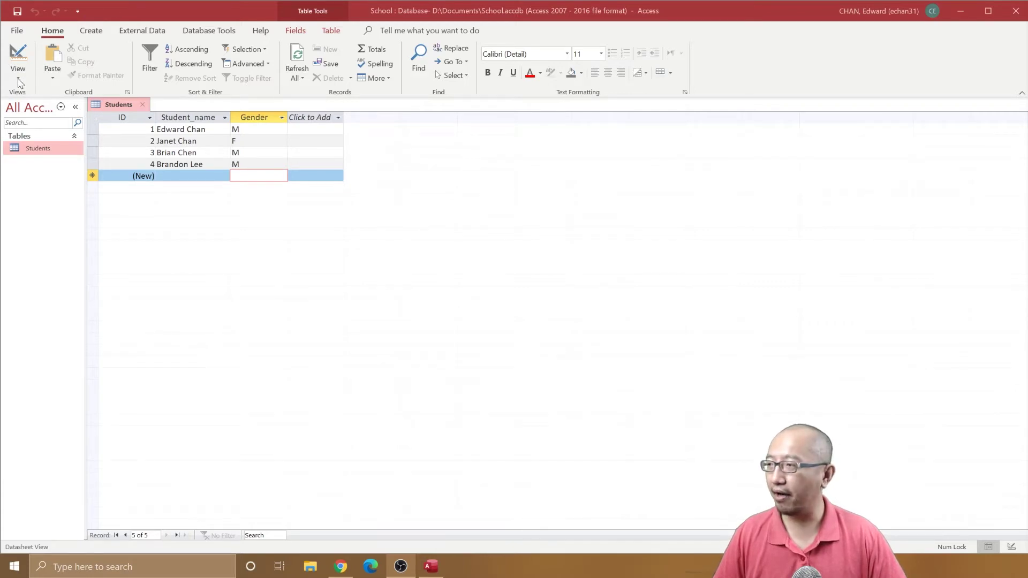
Switch the Students table to Design view to see ID, Student_name and Gender with their data types
left_click(19, 81)
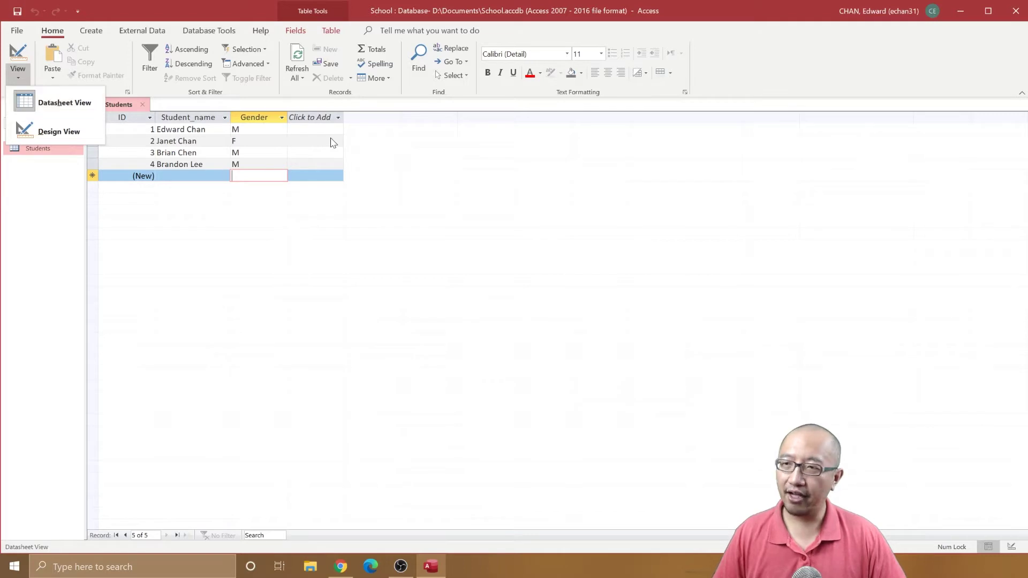
key("Escape")
left_click(289, 141)
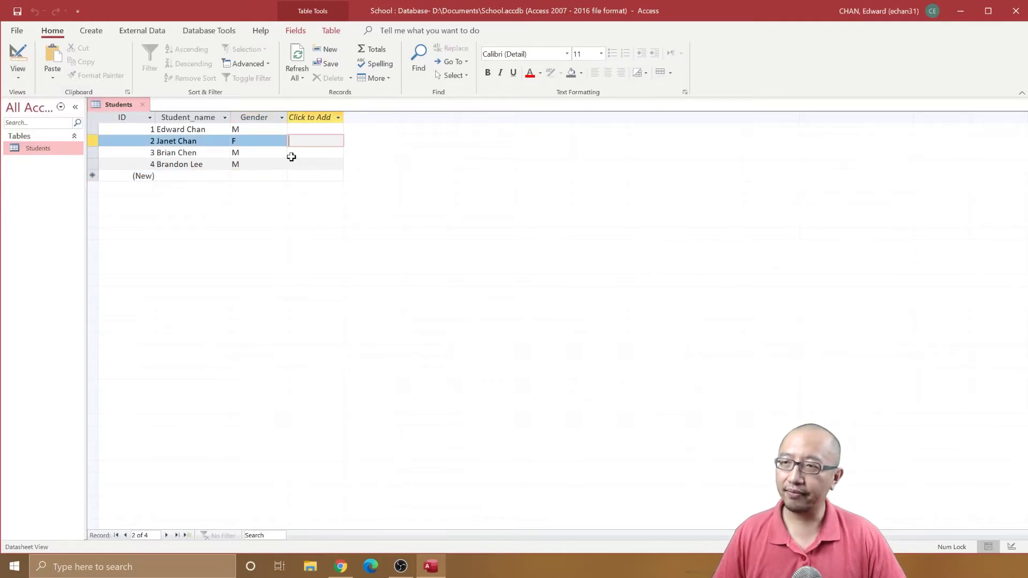
left_click(22, 76)
left_click(53, 129)
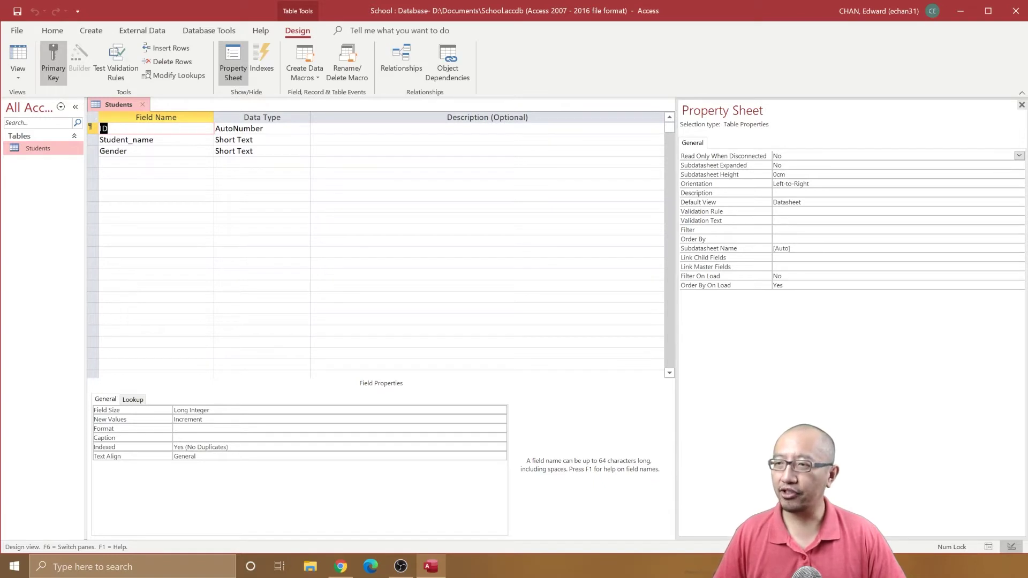
Add a Birthdate field in the fourth row with the Date/Time data type
left_click(100, 163)
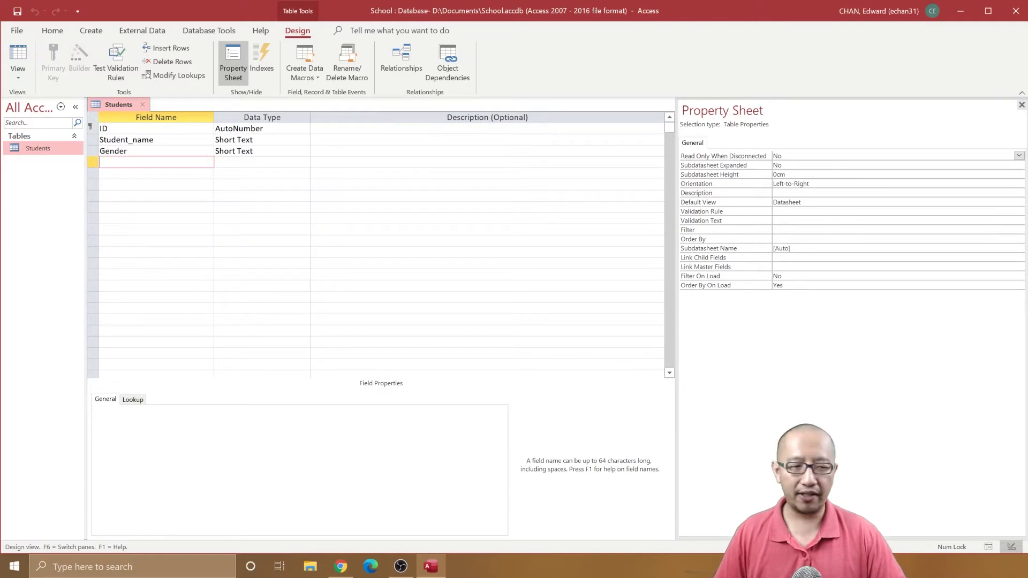
type("B")
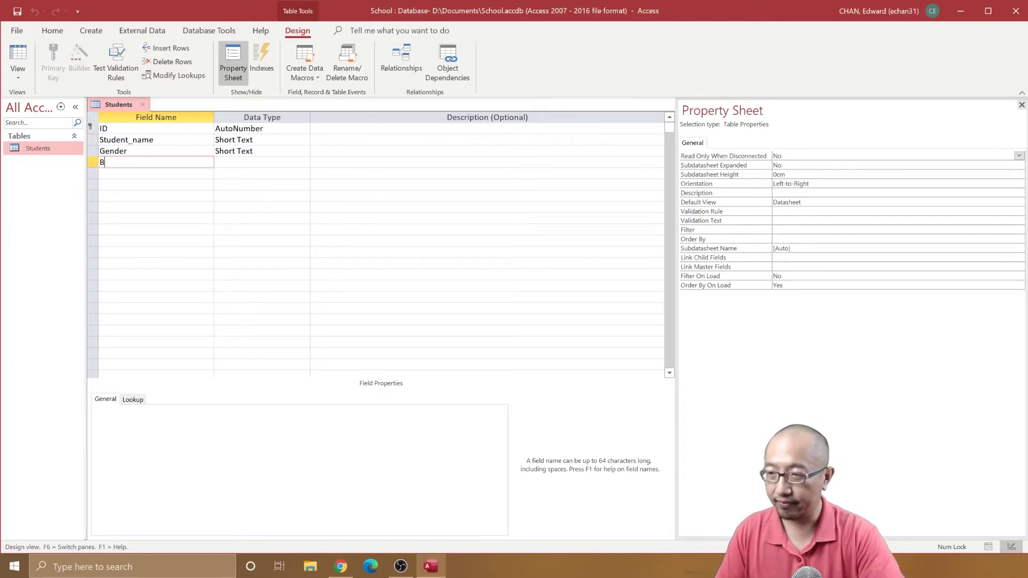
type("irthdate")
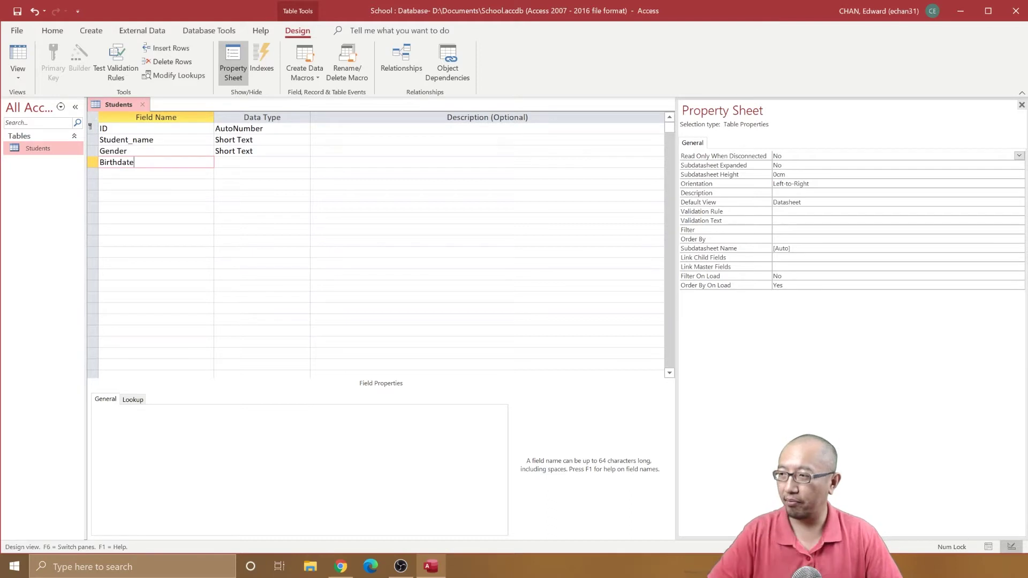
left_click(257, 163)
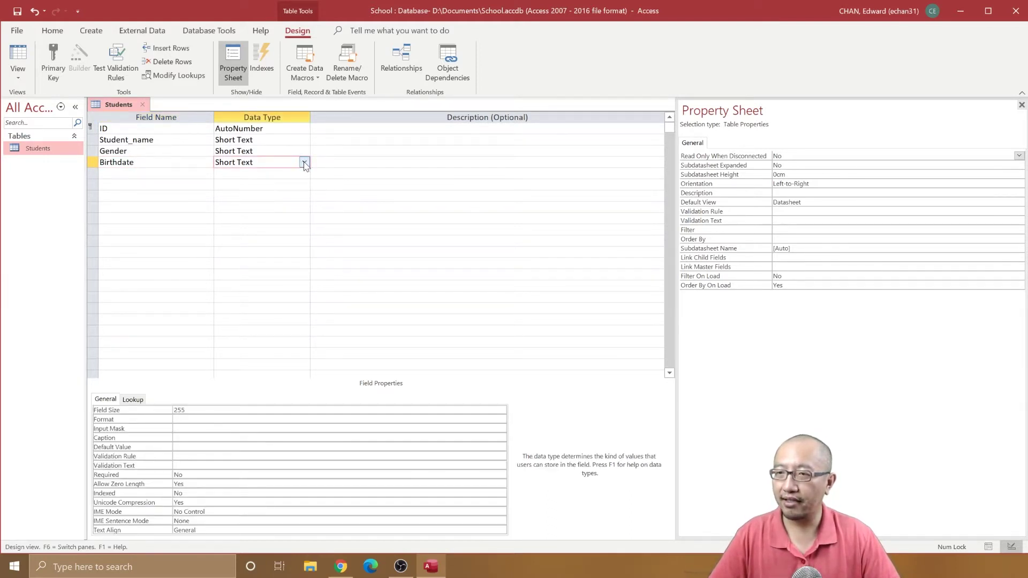
left_click(305, 162)
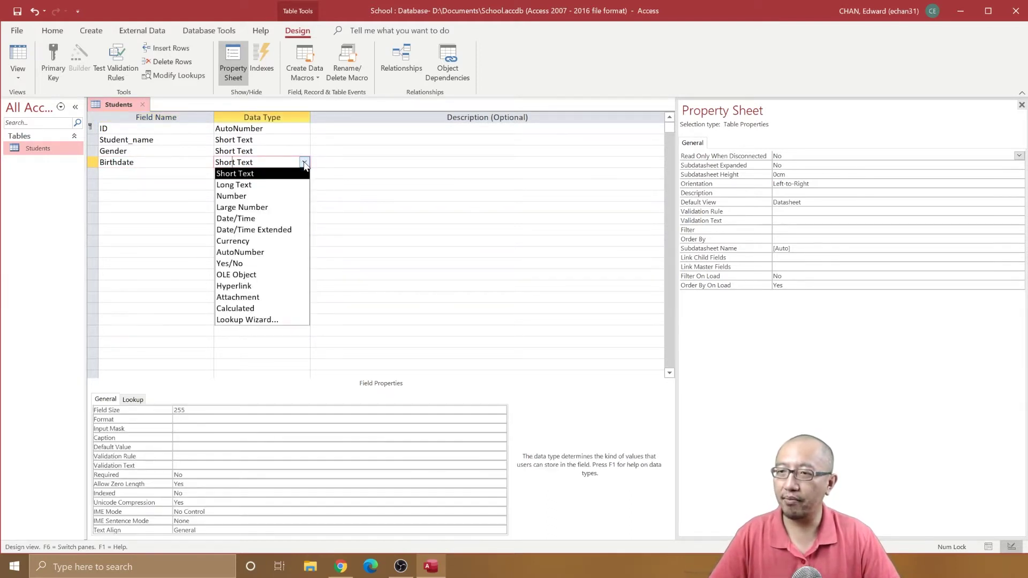
left_click(264, 220)
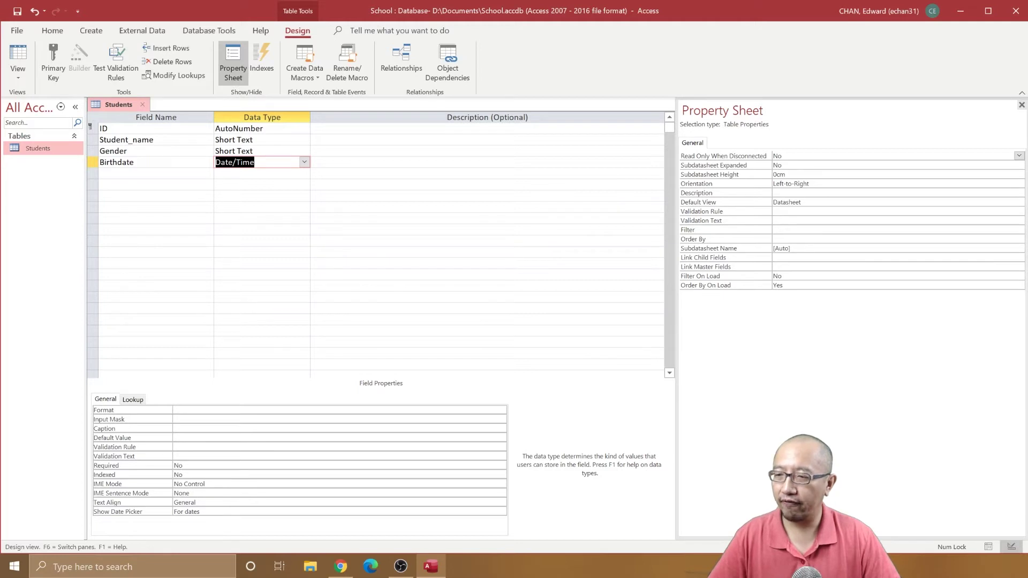
Set the Birthdate field's Required property to Yes
left_click(182, 466)
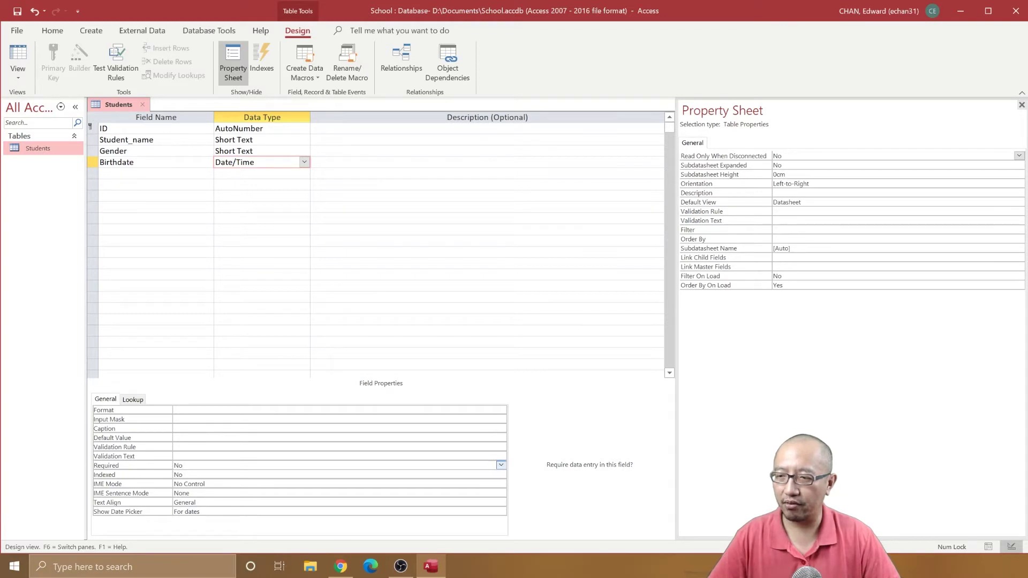
left_click(501, 466)
left_click(500, 466)
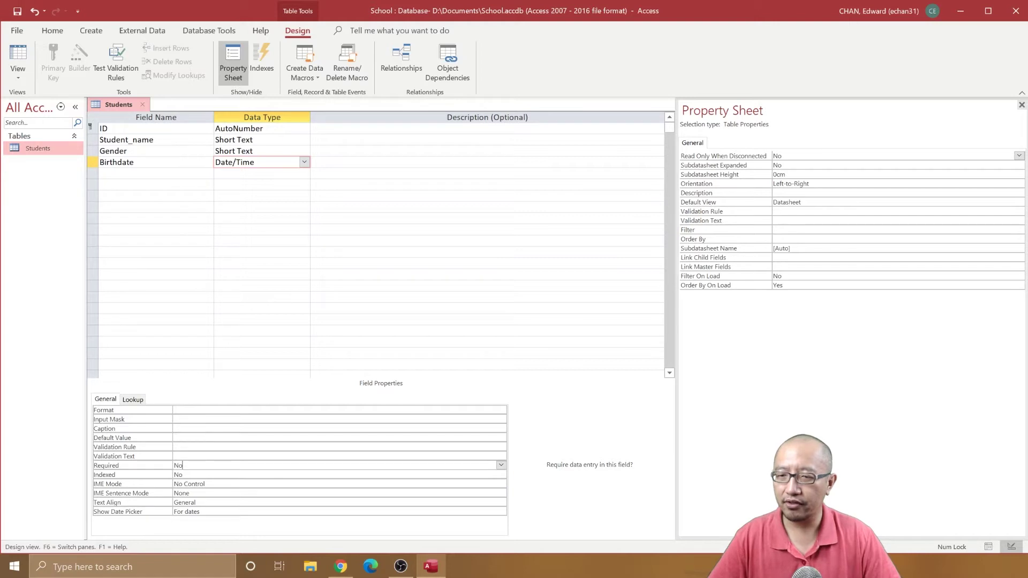
left_click(501, 466)
left_click(179, 475)
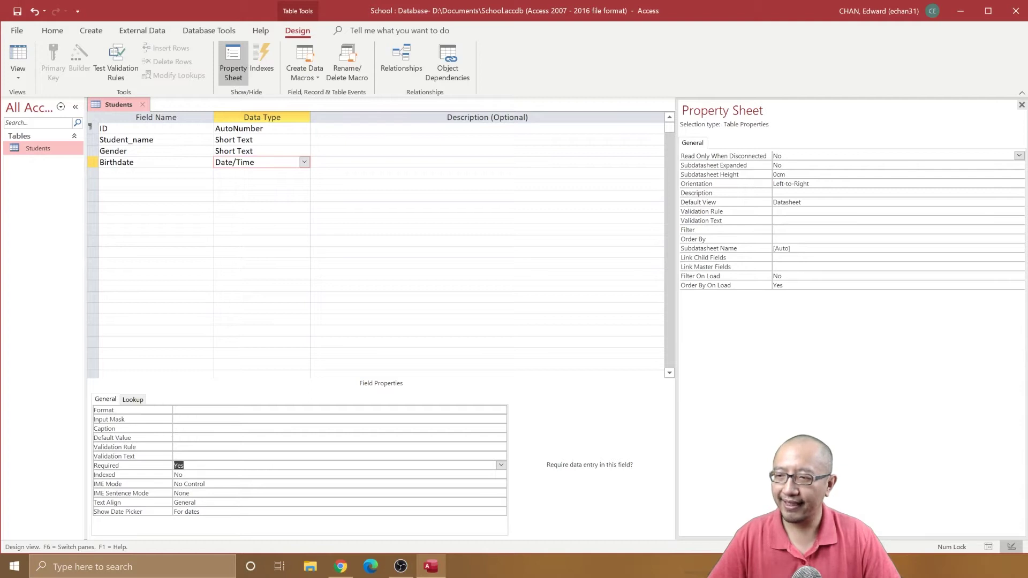
left_click(322, 419)
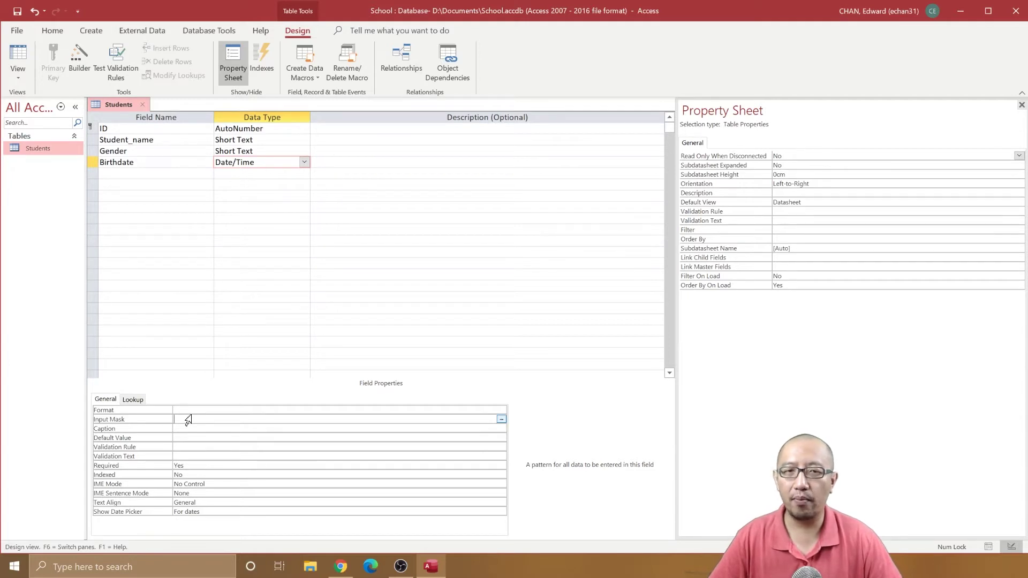
Launch the Input Mask Wizard for Birthdate, saving the table without testing existing data
left_click(502, 419)
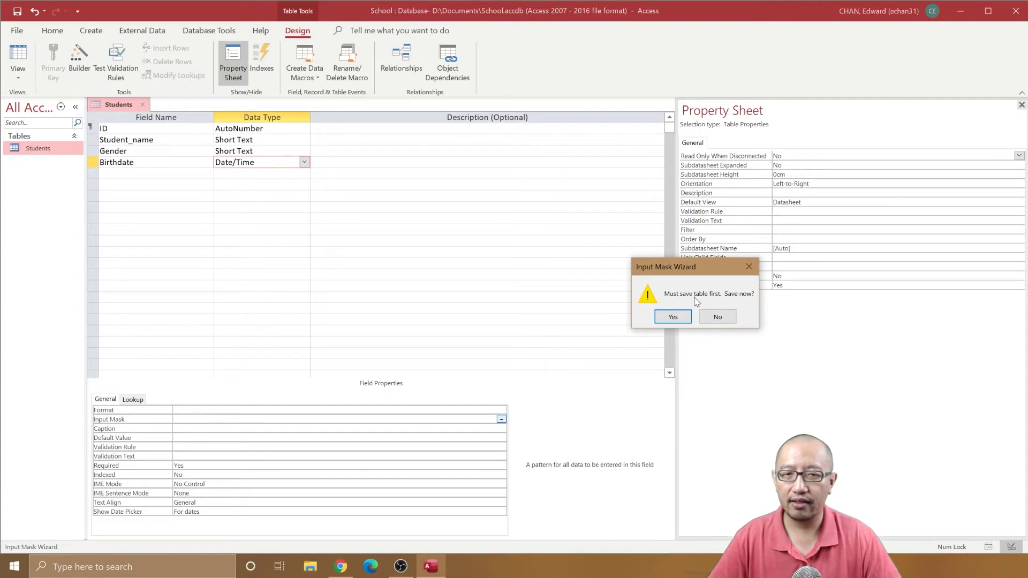
left_click(673, 317)
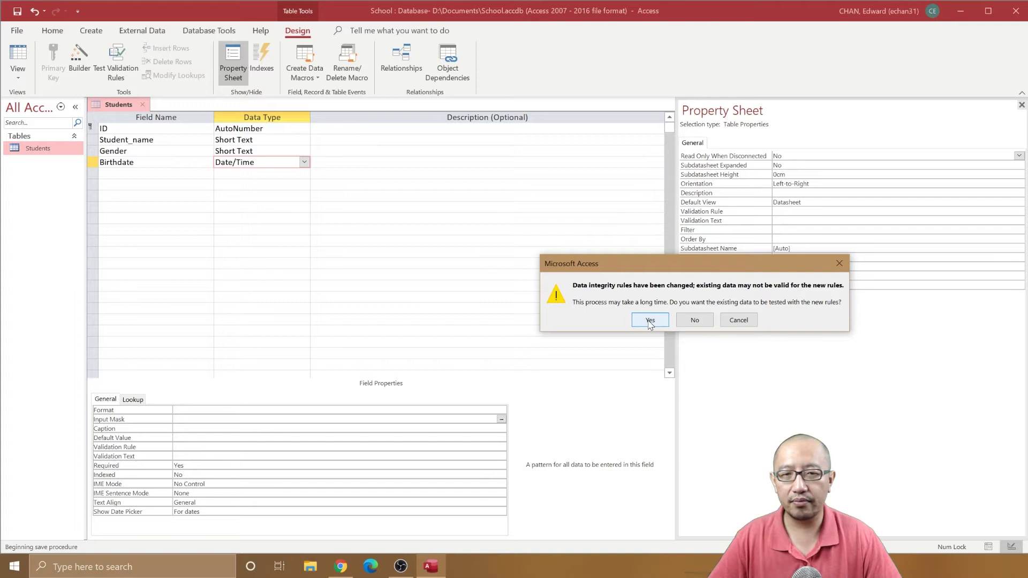
left_click(701, 322)
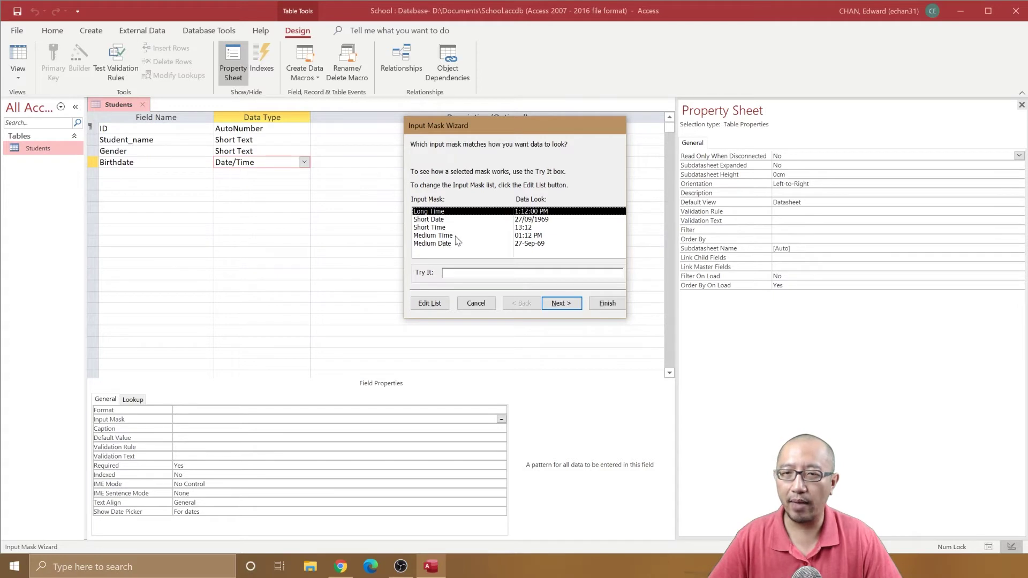
Compare the Short Date and Medium Date masks and select Medium Date
left_click(472, 220)
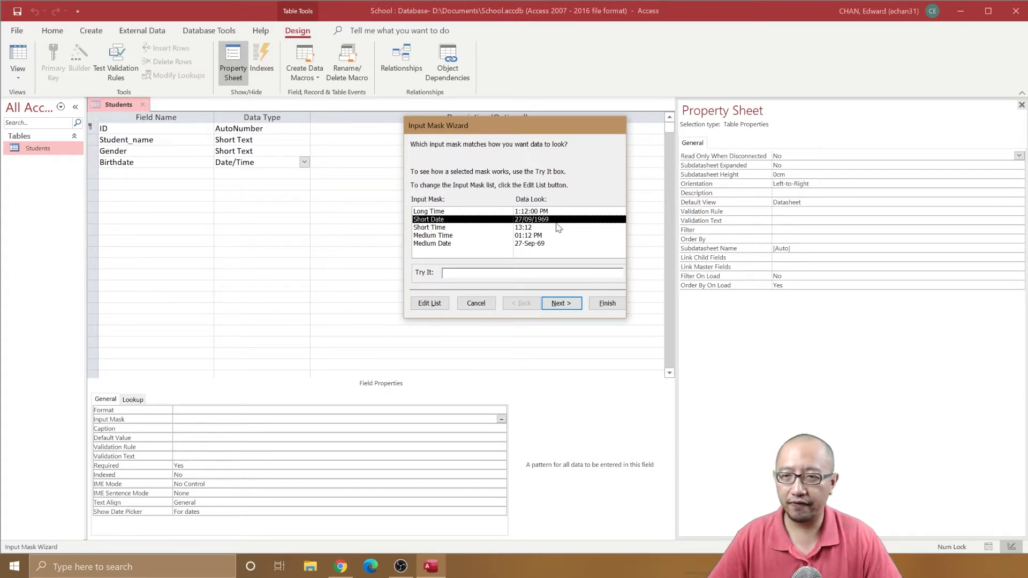
left_click(529, 246)
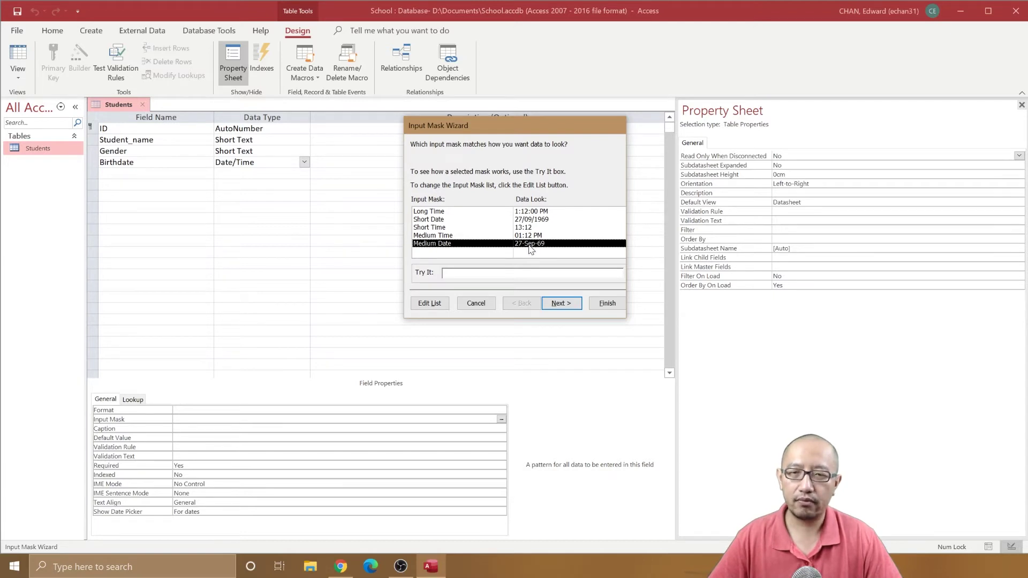
Bring up the Medium Date mask 00->L<LL-00 for editing and try removing the day dash
left_click(557, 305)
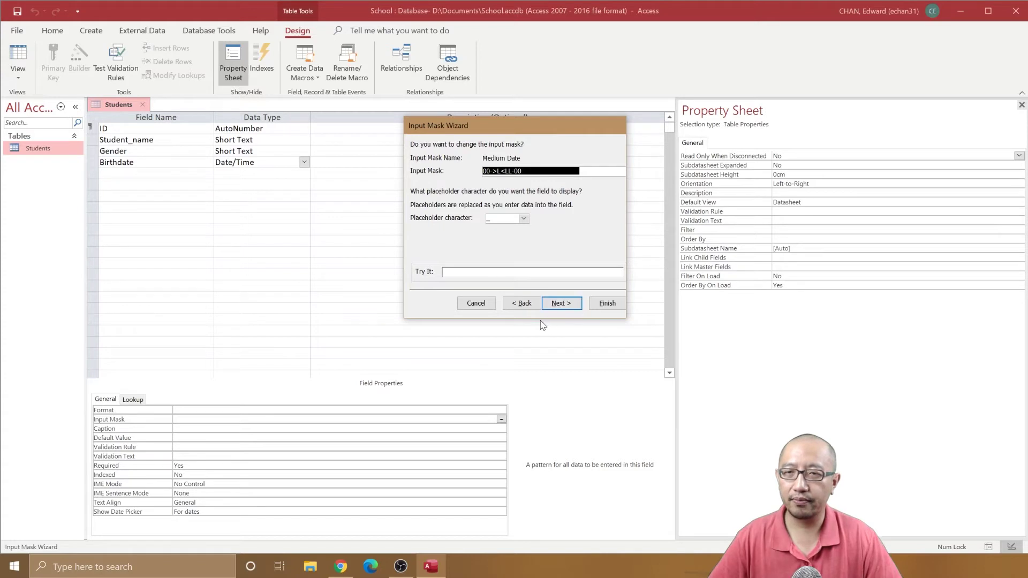
left_click(502, 170)
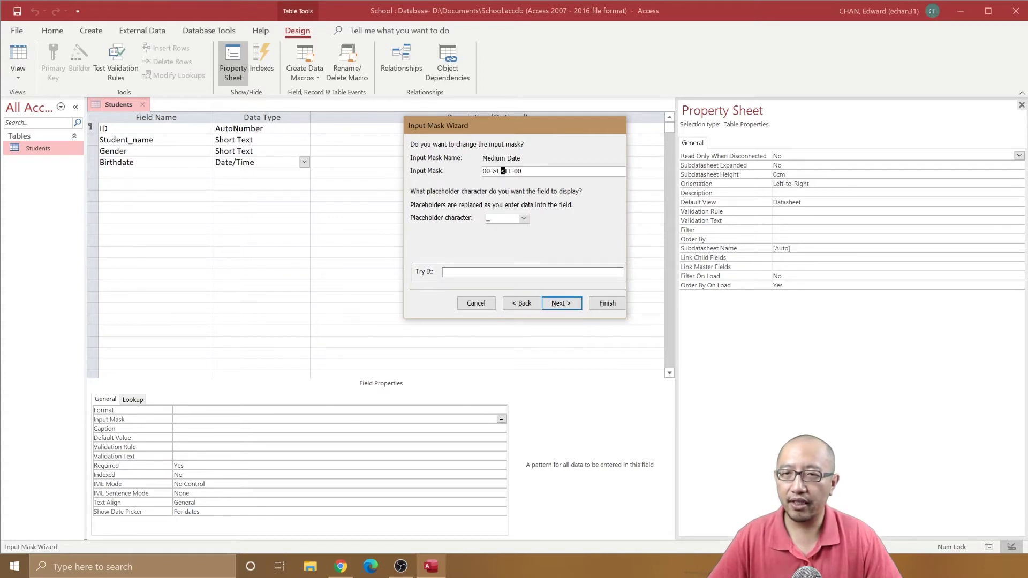
mouse_move(492, 171)
left_mouse_down()
mouse_move(529, 171)
mouse_move(490, 171)
left_mouse_up()
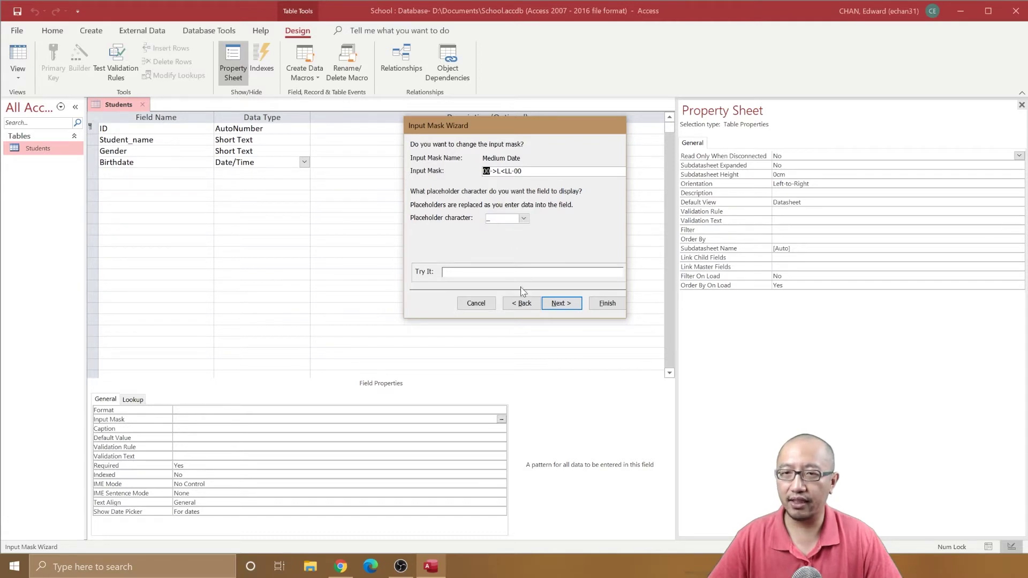
left_click(530, 304)
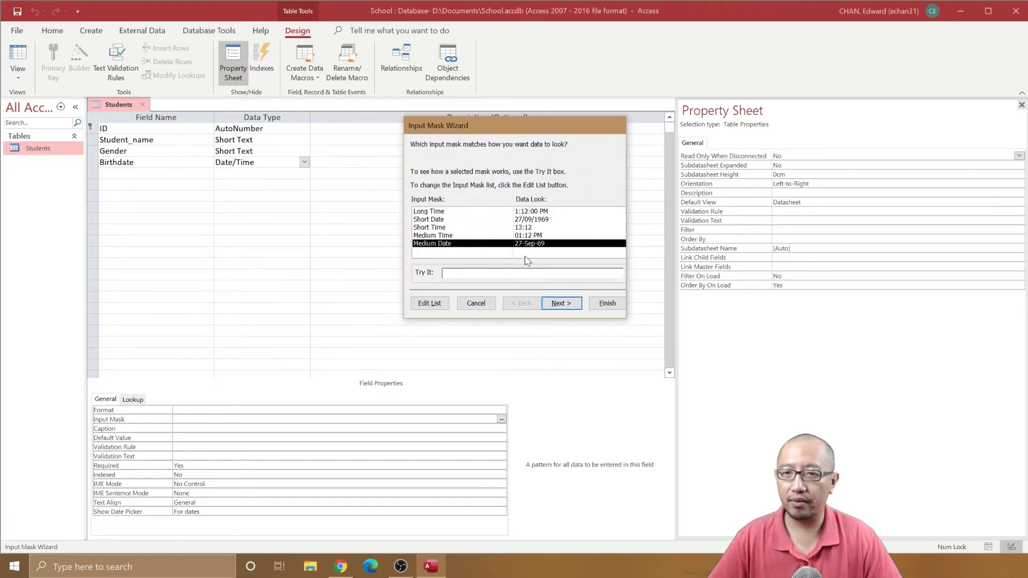
left_click(561, 303)
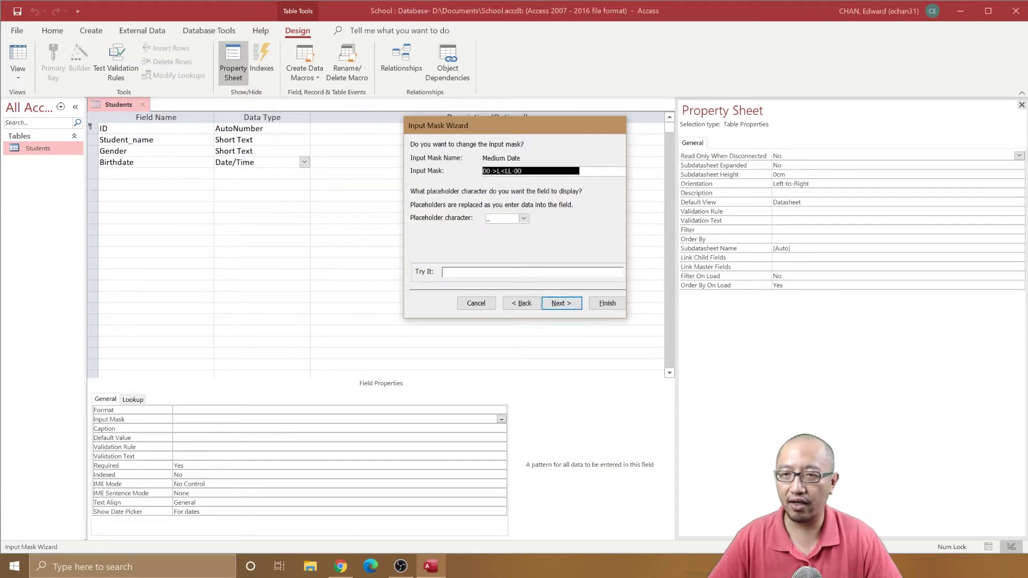
left_click(487, 171)
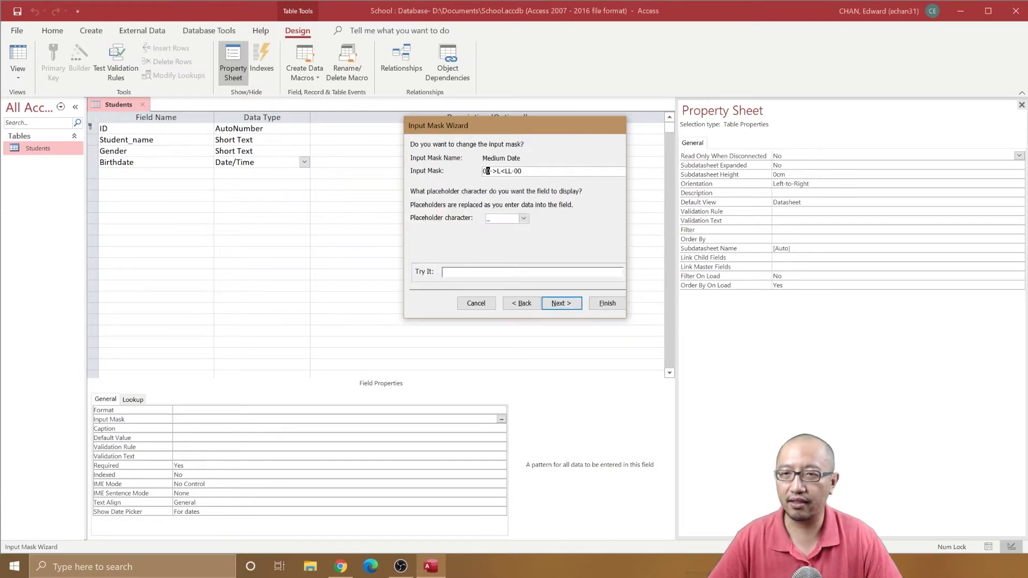
key("BackSpace")
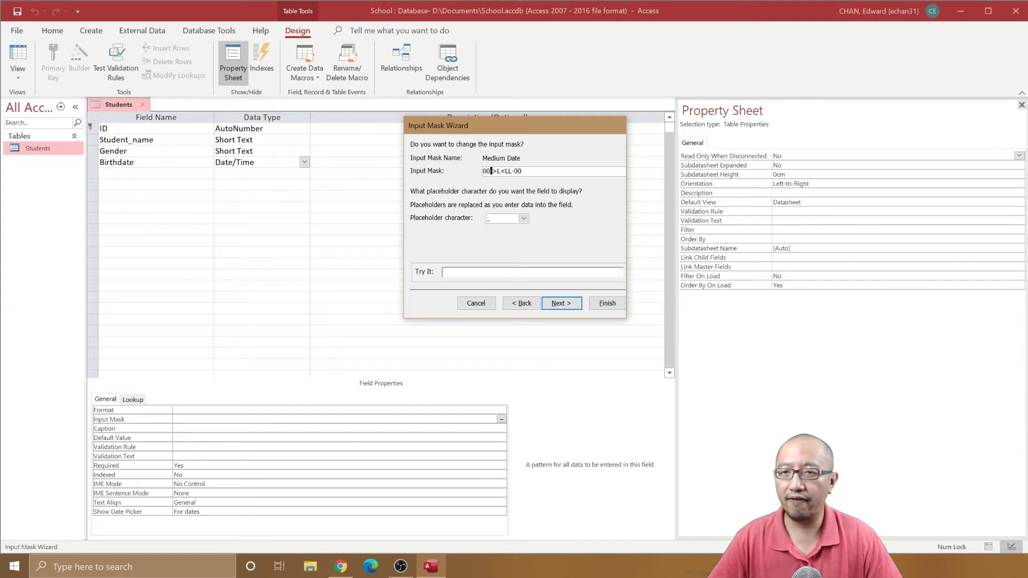
Reload the Medium Date mask and retype the dash after the day digits
left_click(527, 304)
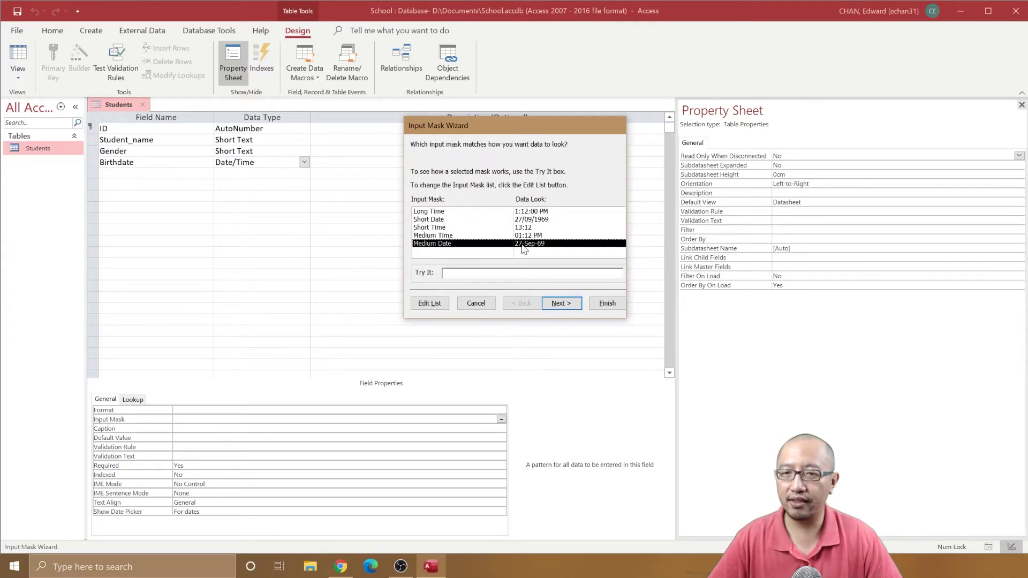
left_click(552, 300)
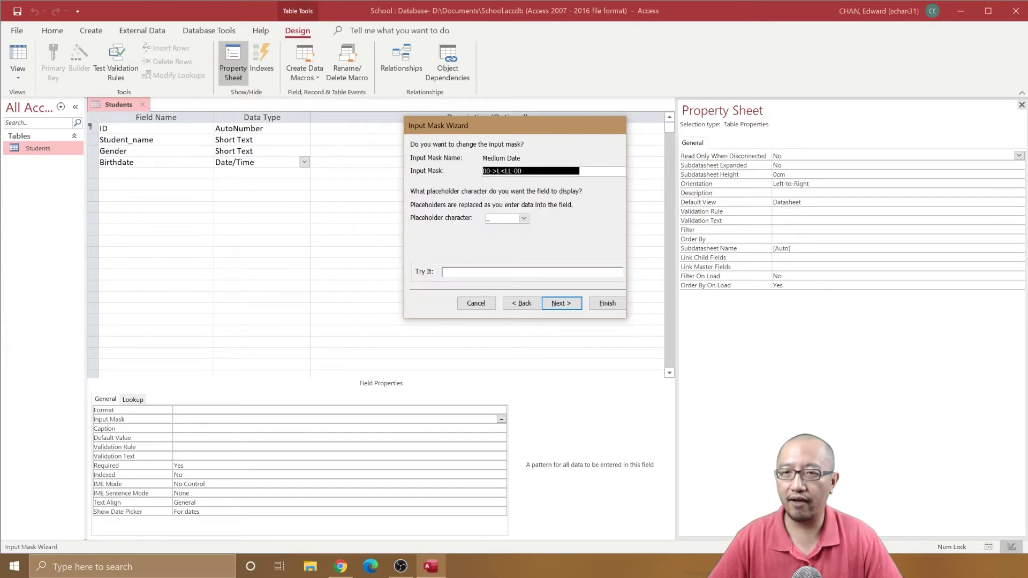
left_click(495, 171)
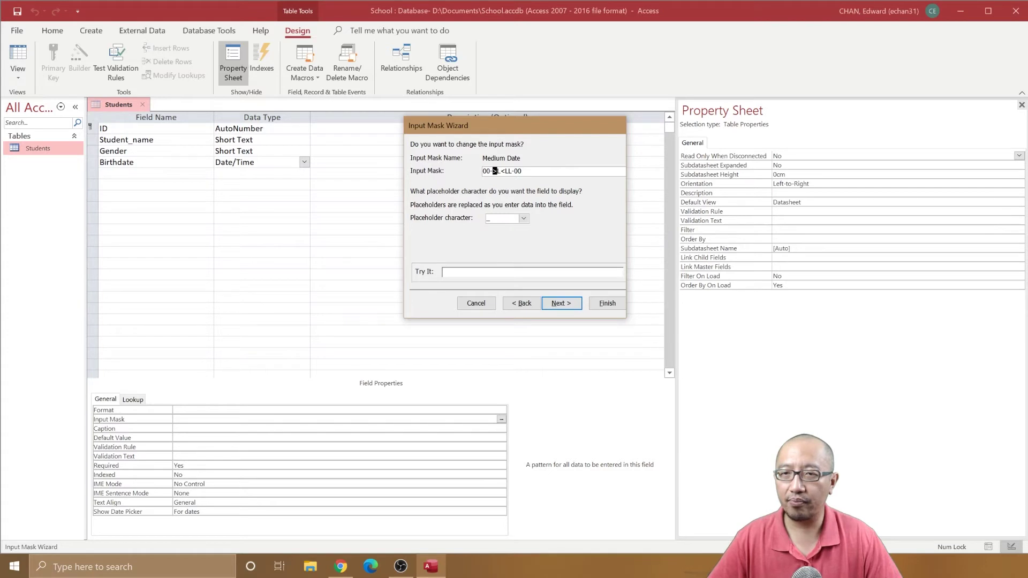
key("BackSpace")
type("-")
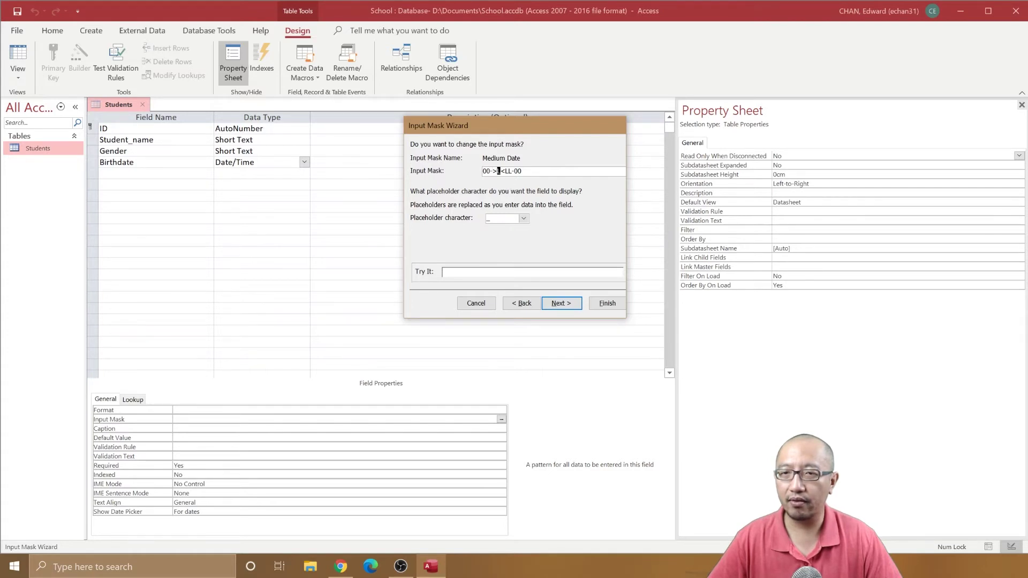
left_click_drag(498, 171, 493, 171)
key("Right")
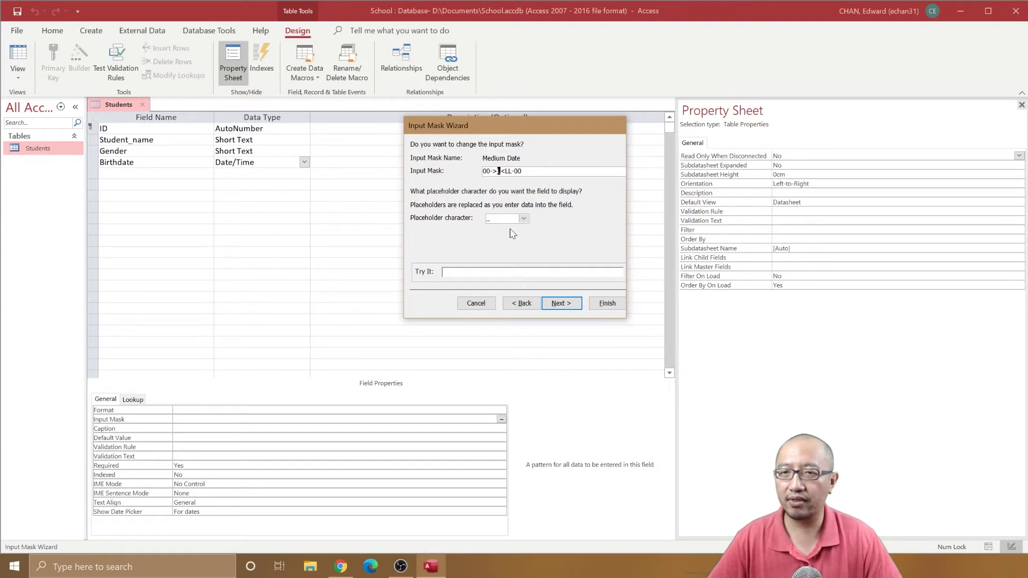
Reload the mask 00->L<LL-00 again and select its final 00 year digits
left_click(521, 303)
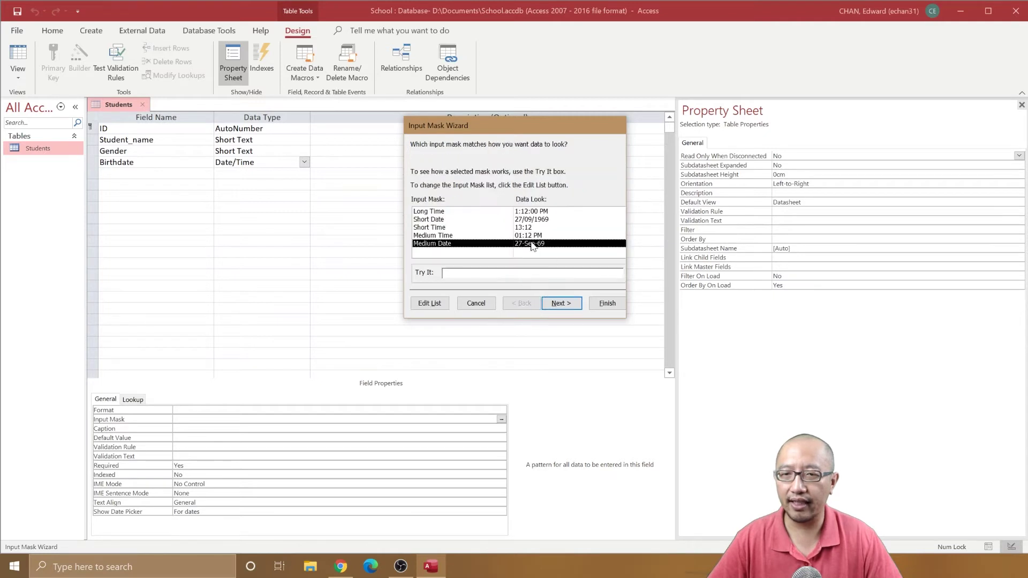
left_click(557, 303)
left_click(503, 170)
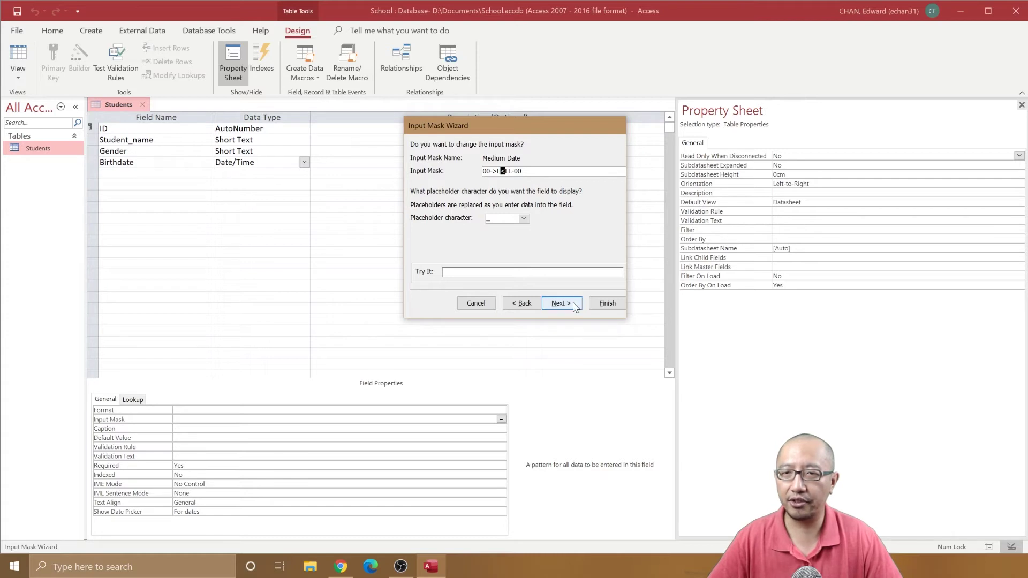
left_click(530, 303)
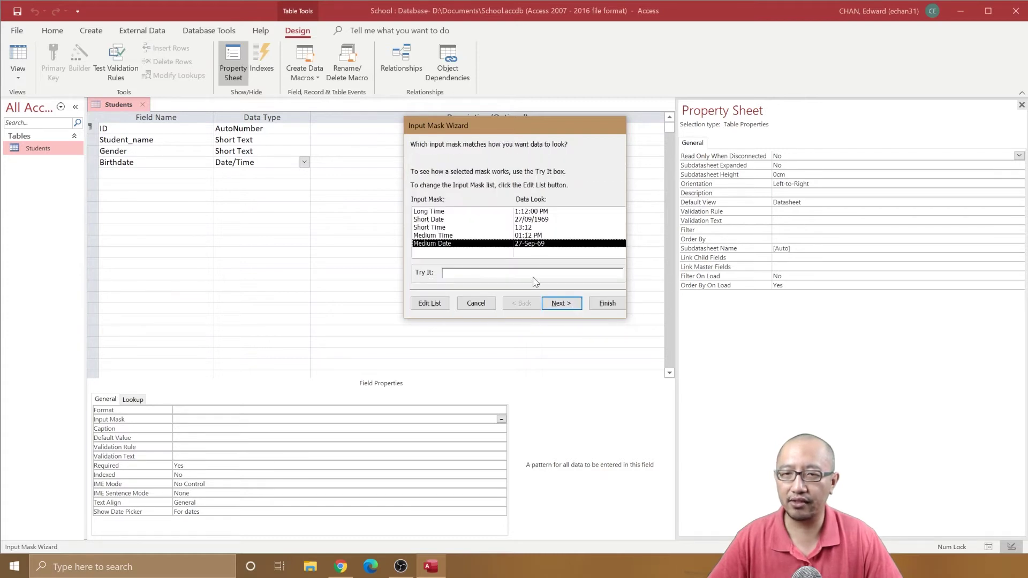
left_click(562, 303)
left_click_drag(514, 171, 526, 171)
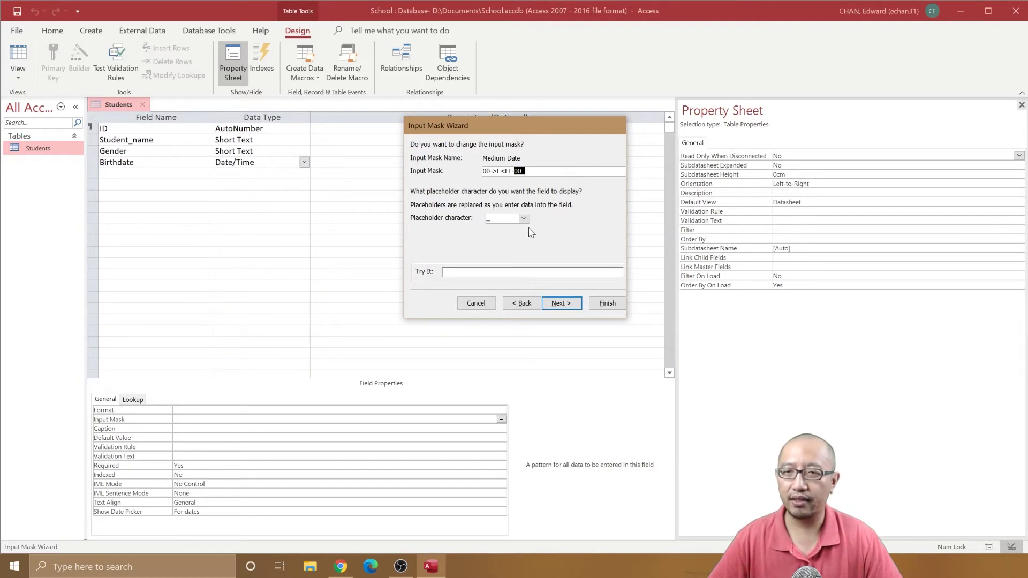
Extend the mask's year to four digits so it reads 00->L<LL-0000
left_click(547, 171)
left_click_drag(546, 171, 482, 171)
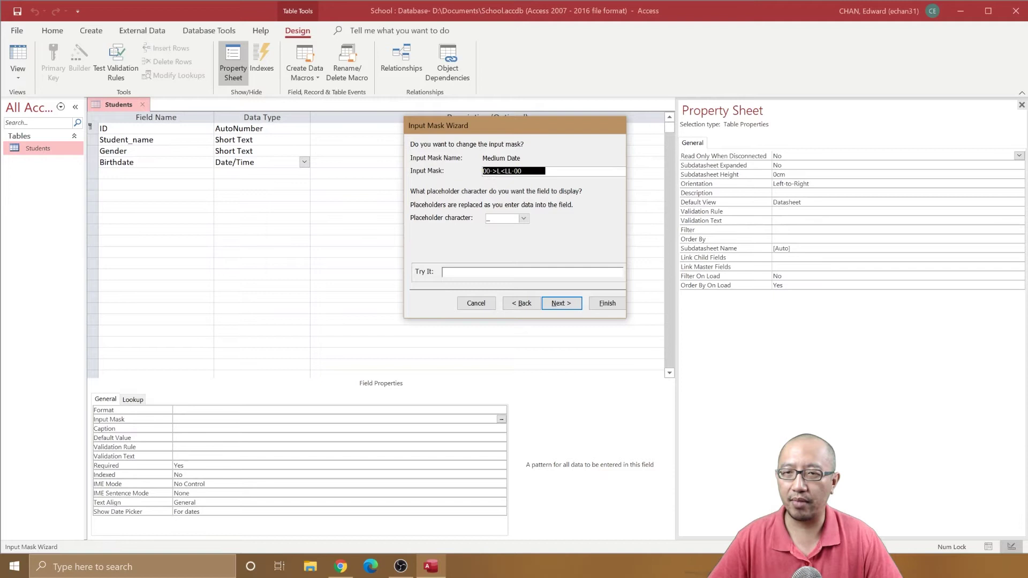
left_click(541, 171)
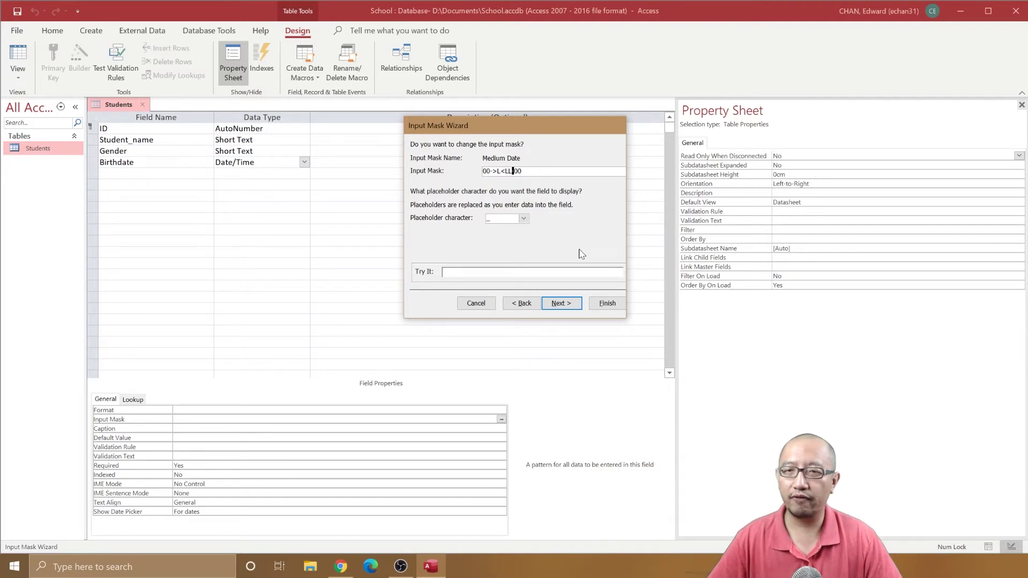
key("Left")
key("Left")
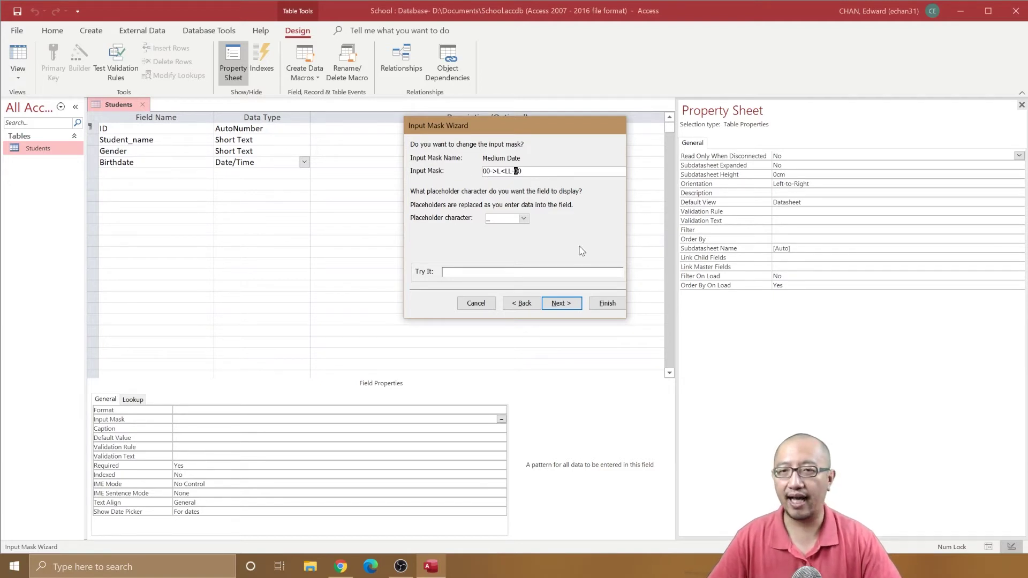
key("Right")
key("Right")
type("0")
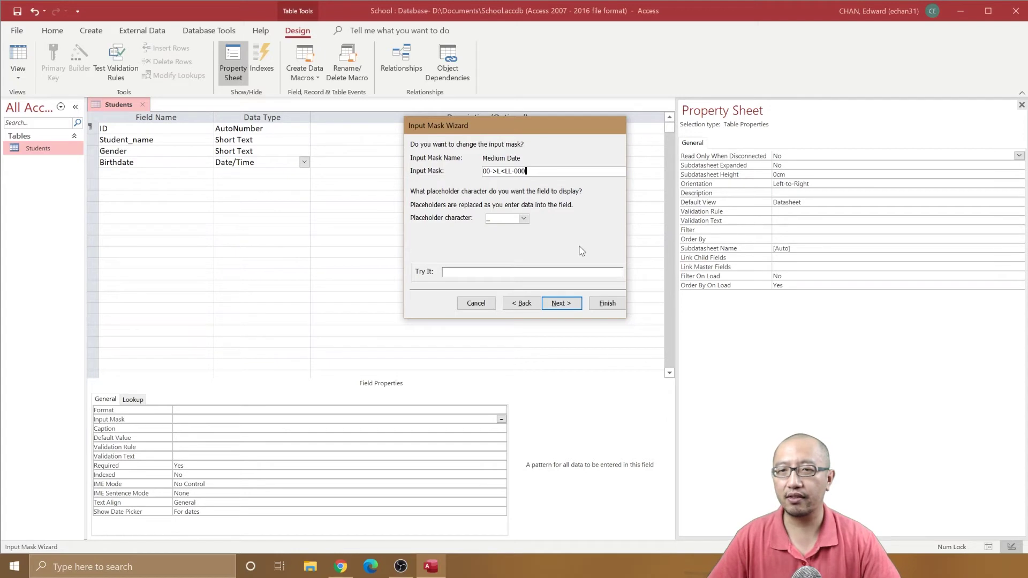
type("0")
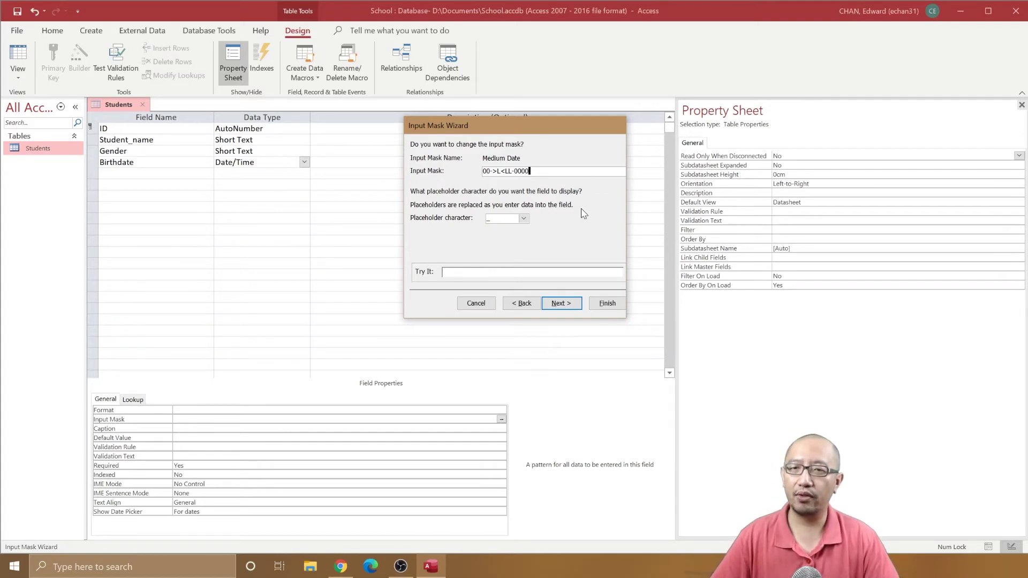
Finish the Input Mask Wizard to apply the four-digit-year mask to Birthdate
left_click(527, 305)
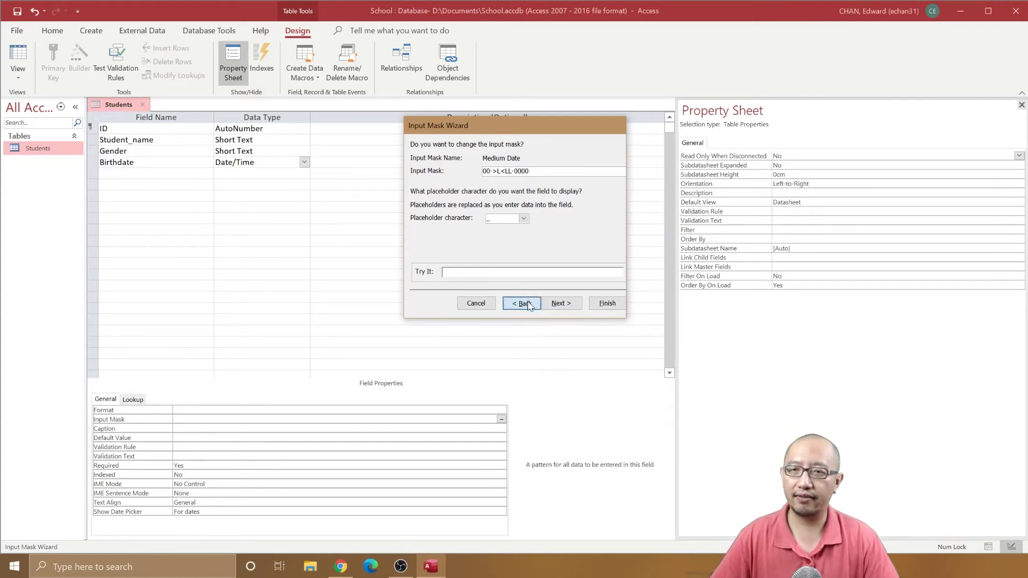
left_click(560, 304)
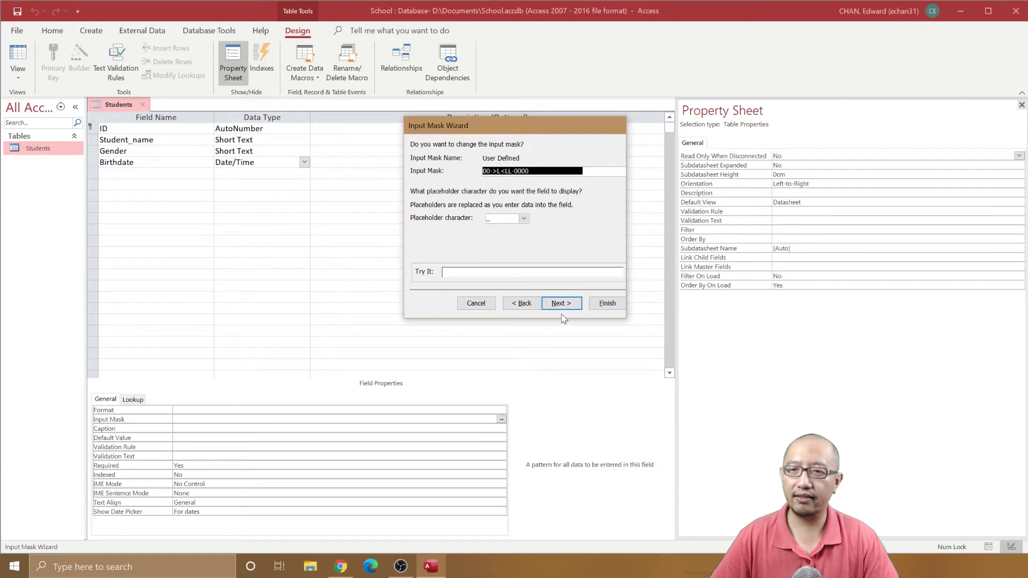
left_click(561, 303)
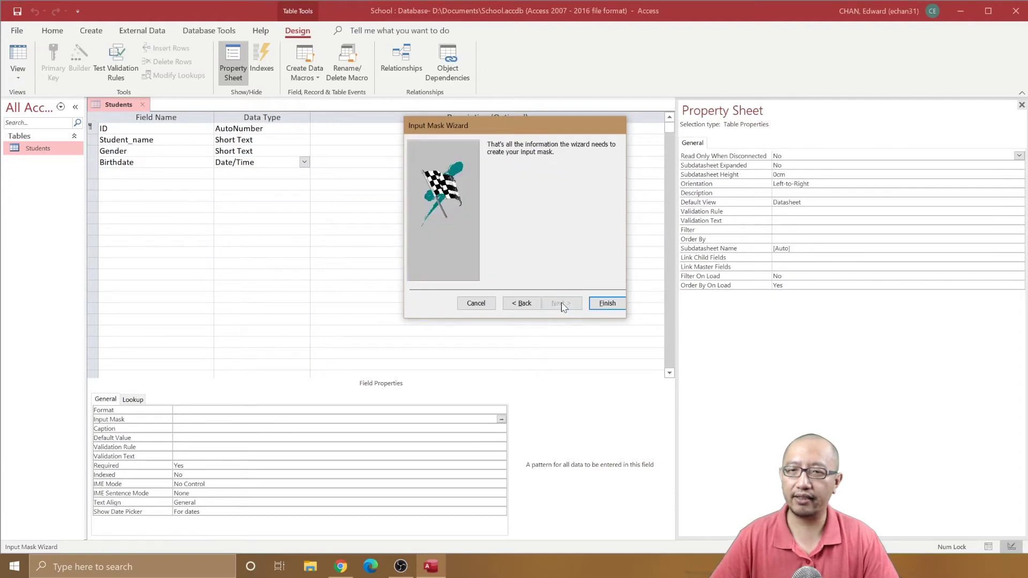
left_click(608, 304)
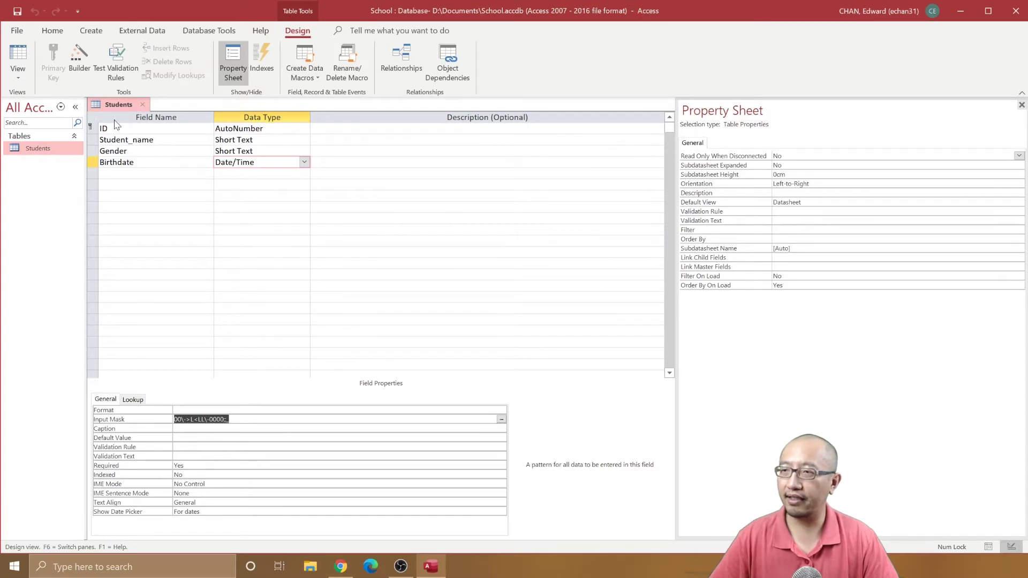
Save the table, switch to Datasheet view and enter row 1's Birthdate as 05-Oct-2003
left_click(26, 58)
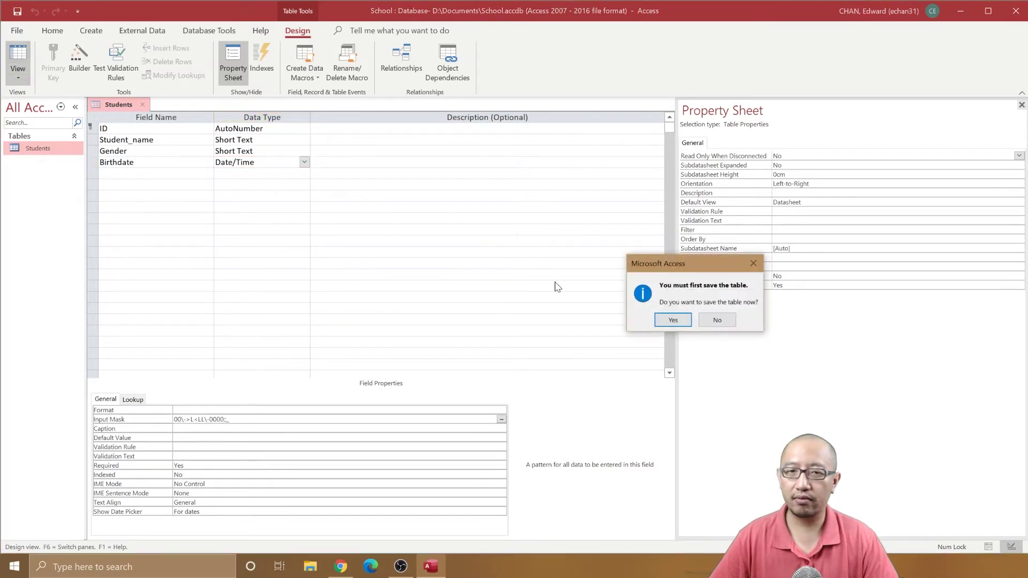
left_click(690, 326)
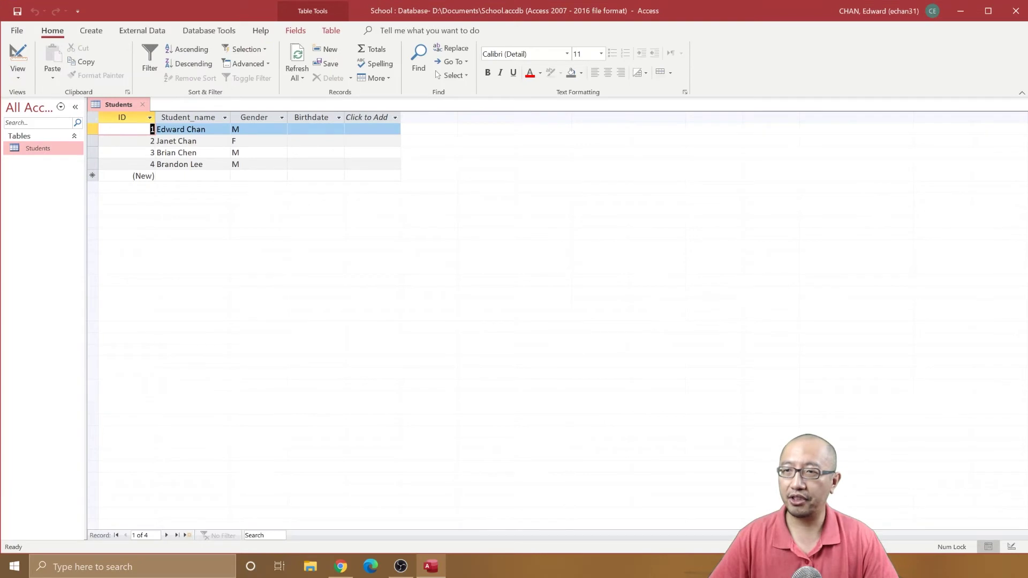
left_click(322, 129)
key("Home")
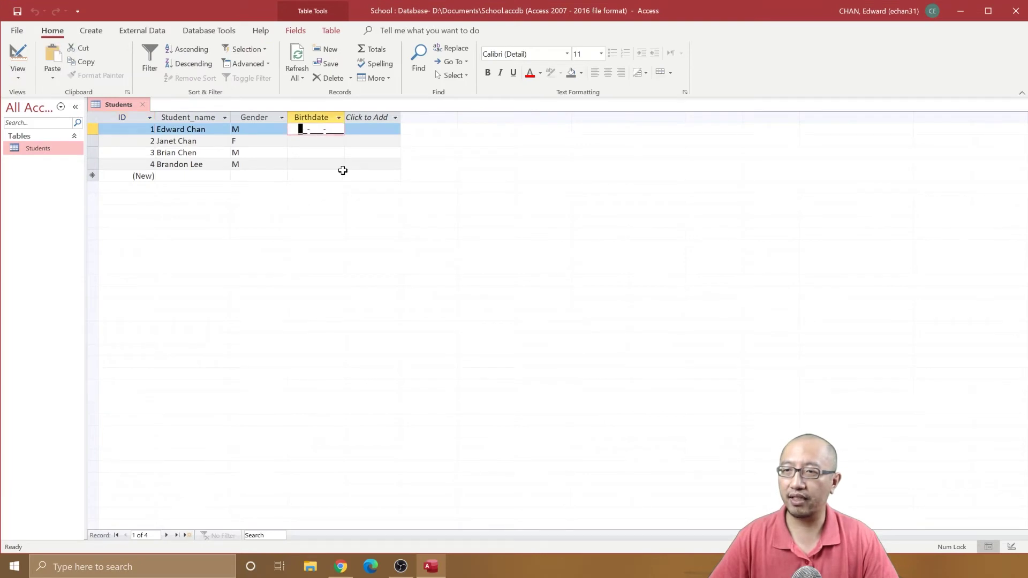
type("05-")
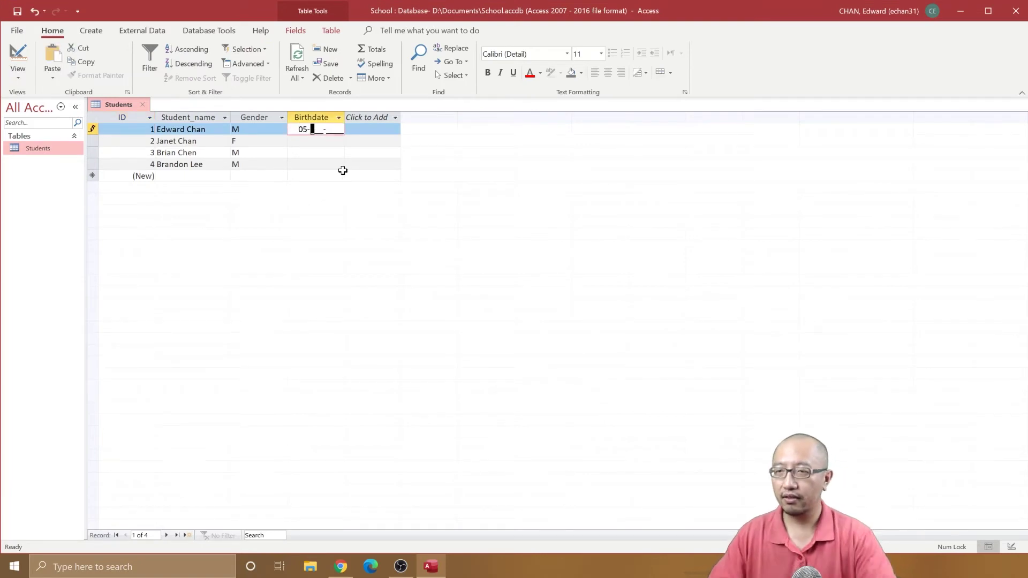
type("Oct-")
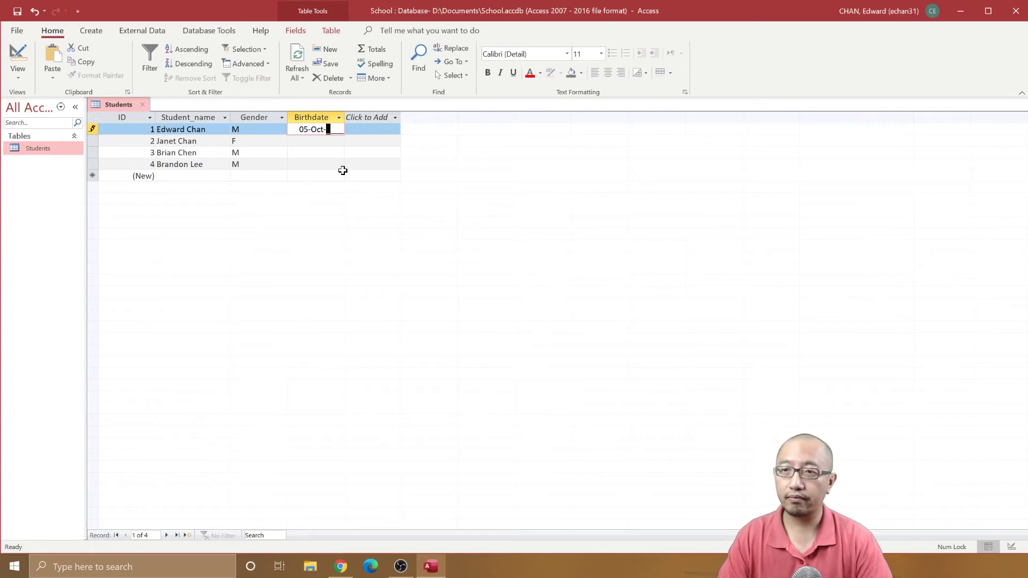
type("1999")
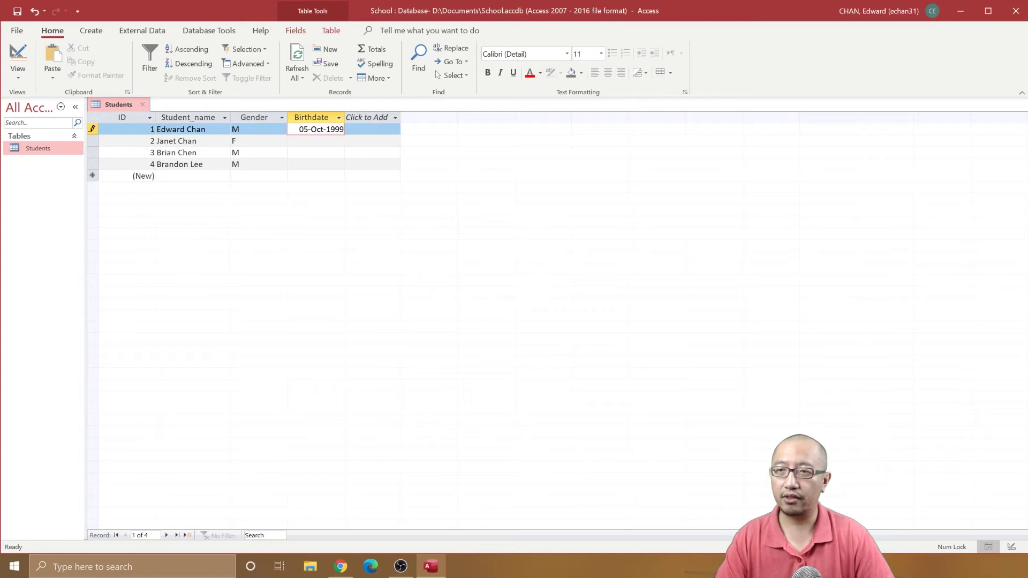
key("shift+Left")
key("shift+Left")
key("shift+Left")
key("shift+Left")
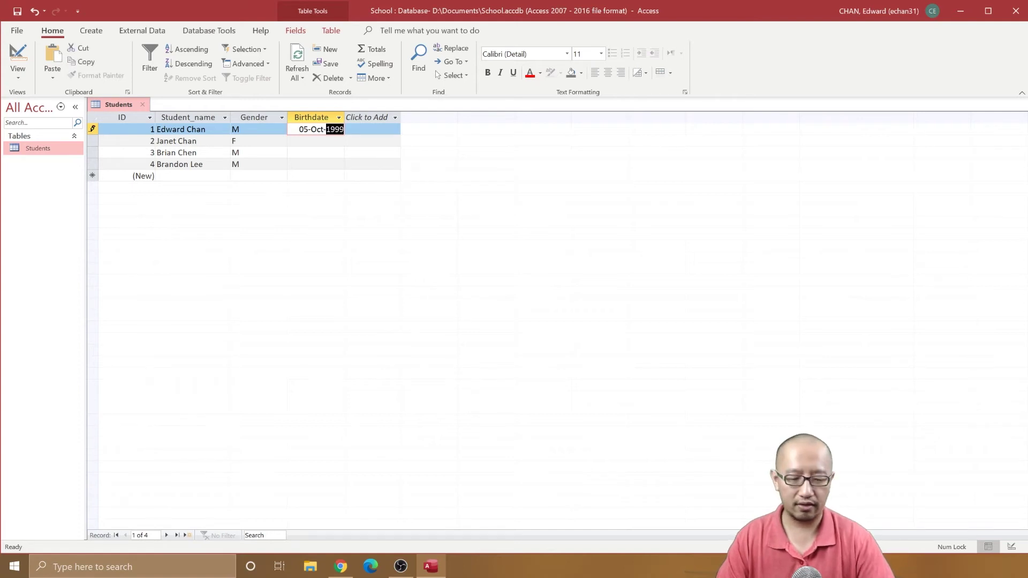
type("2003")
Enter 04-Nov-2004 as the second student's Birthdate
left_click(333, 141)
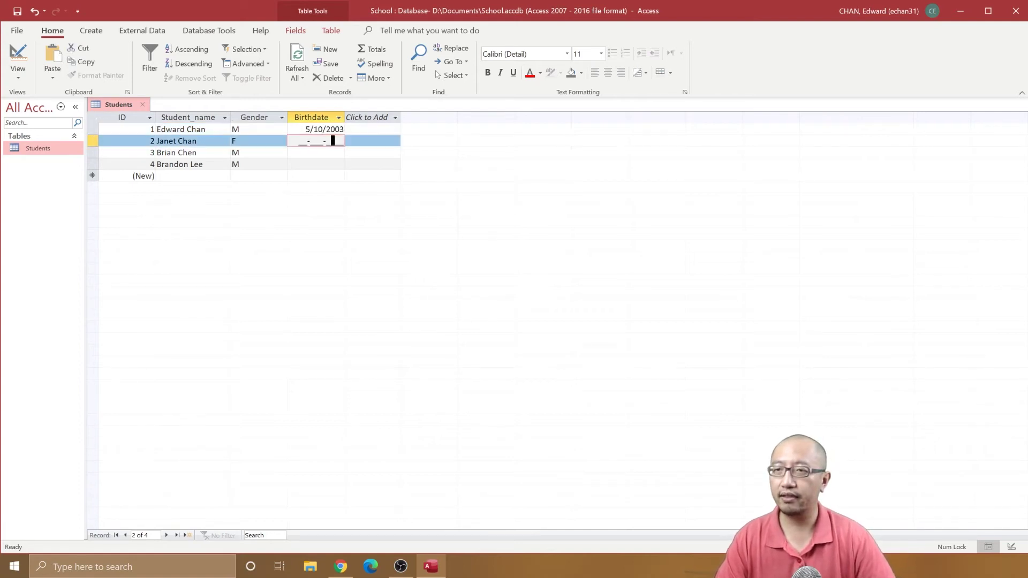
key("Left")
key("Left")
key("Left")
key("Left")
key("Left")
key("Left")
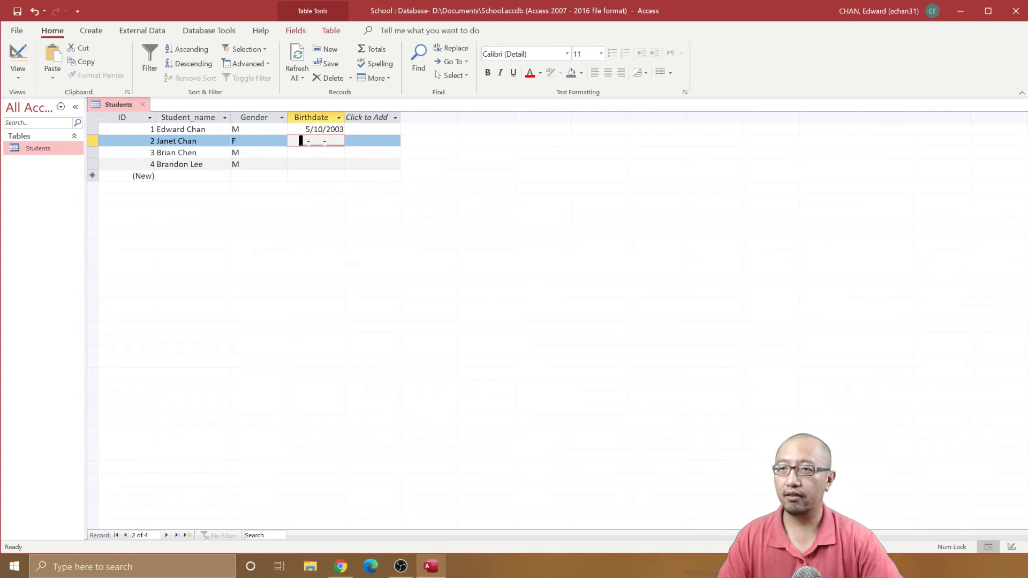
type("04-")
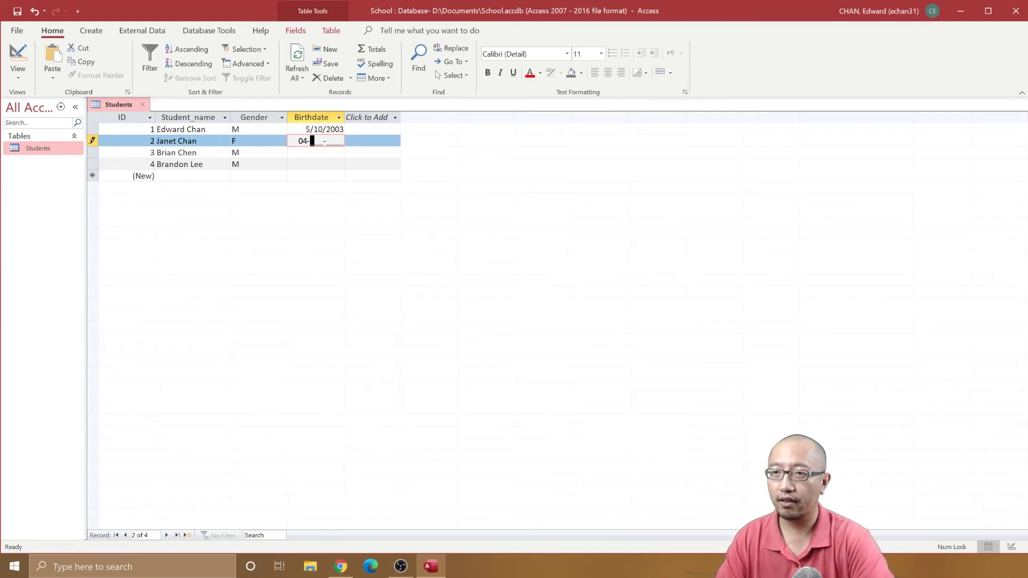
type("Nov-2004")
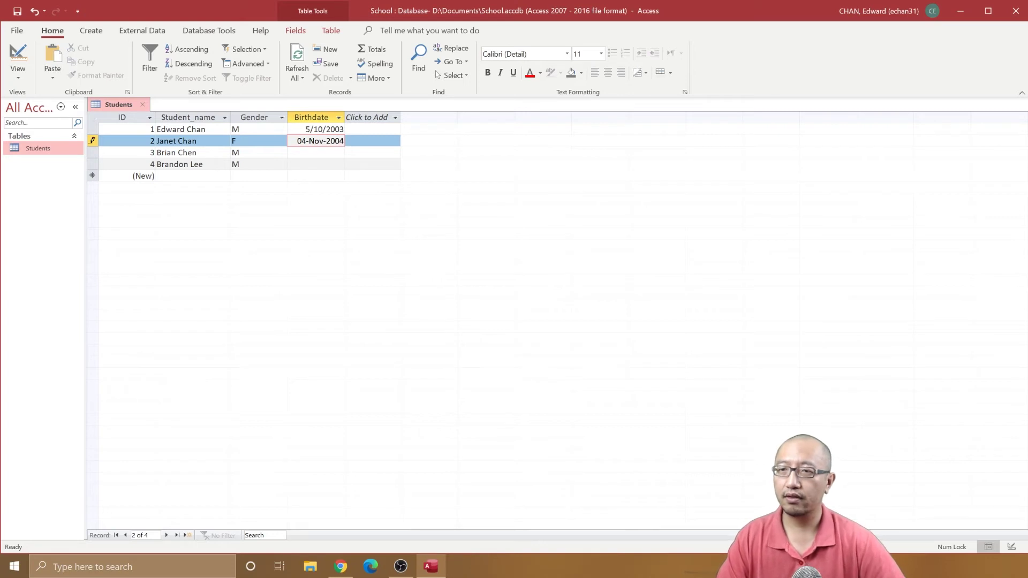
key("Down")
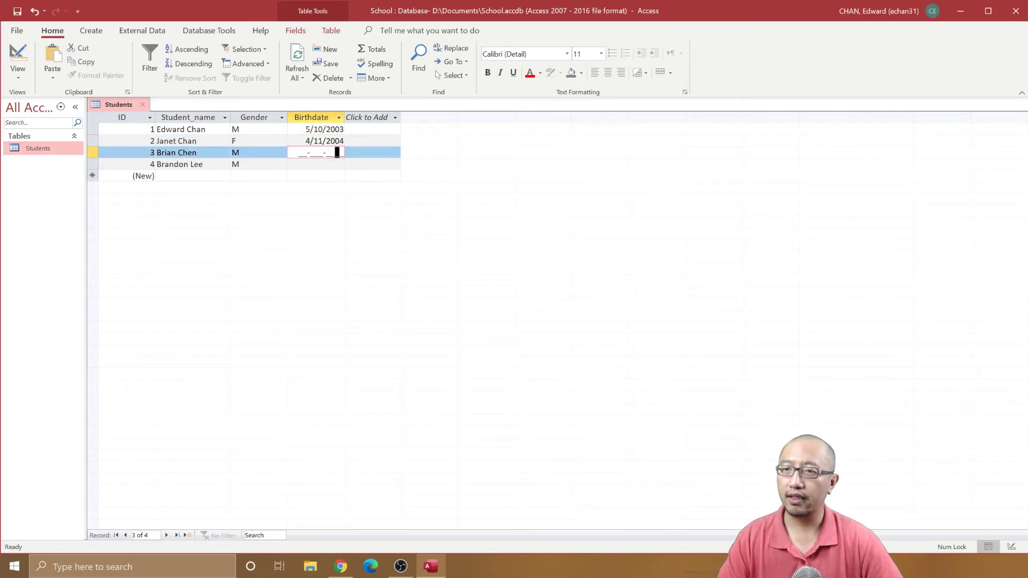
key("Up")
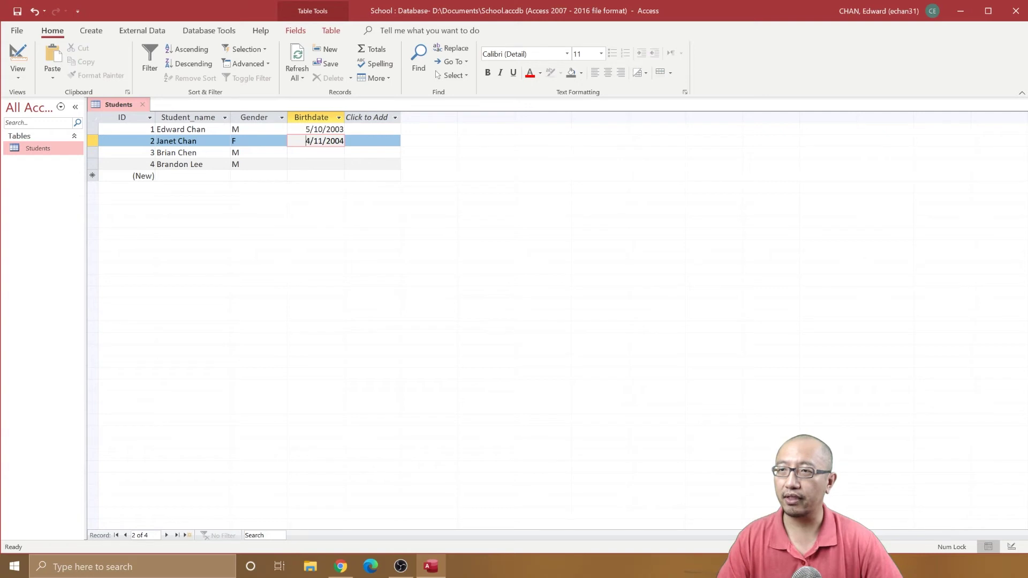
key("F2")
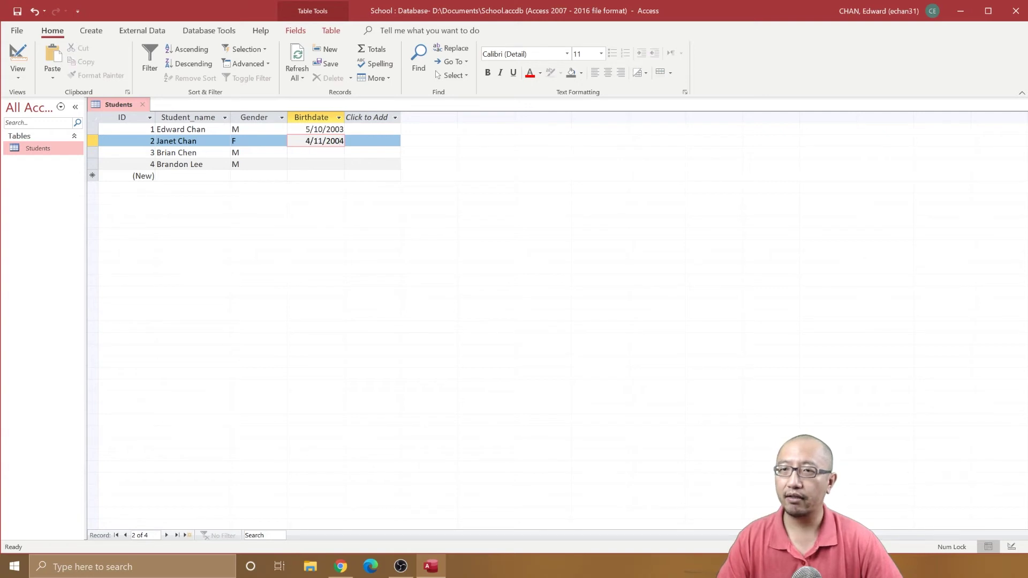
key("Down")
key("F2")
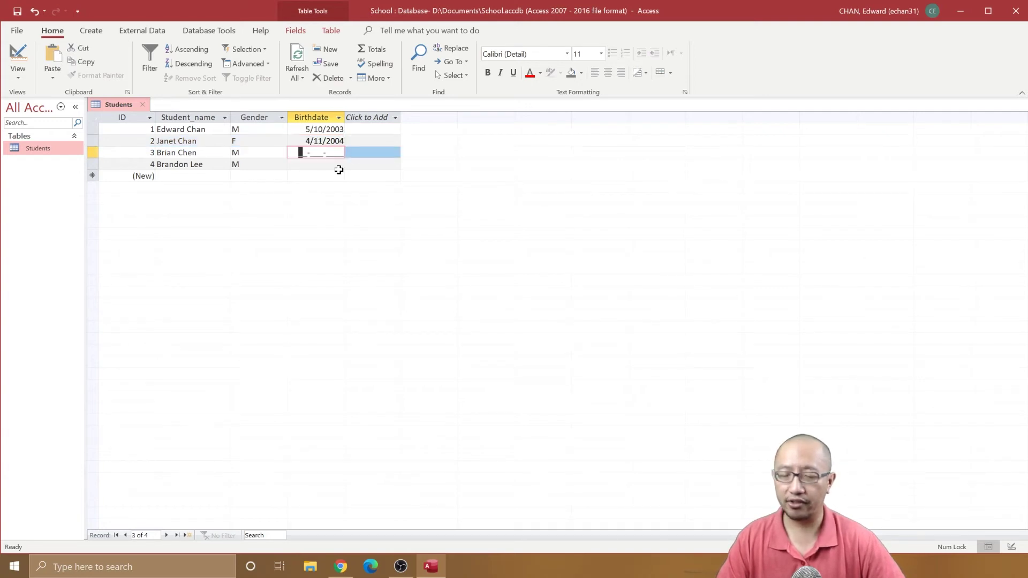
type("09-")
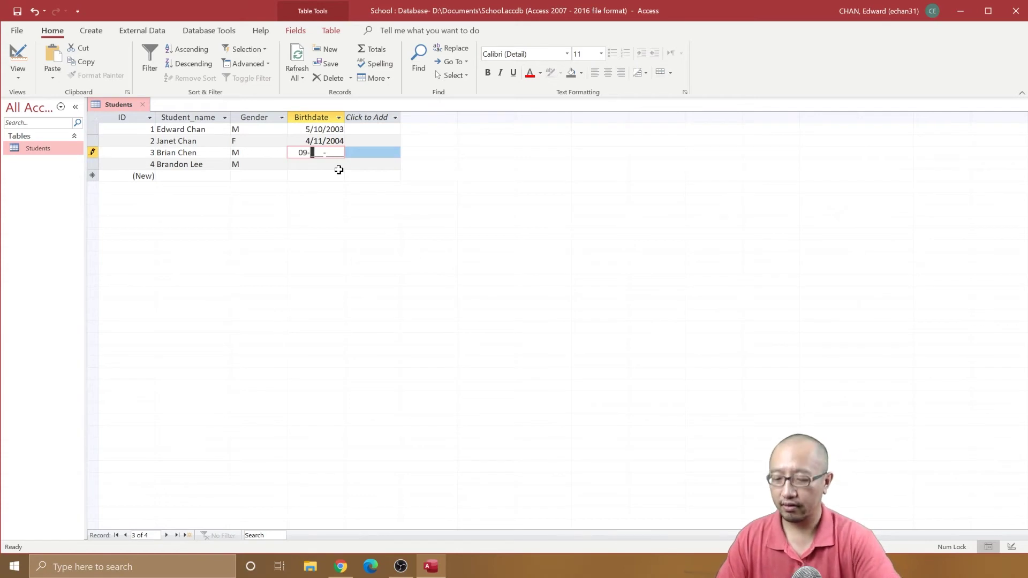
type("Aug20")
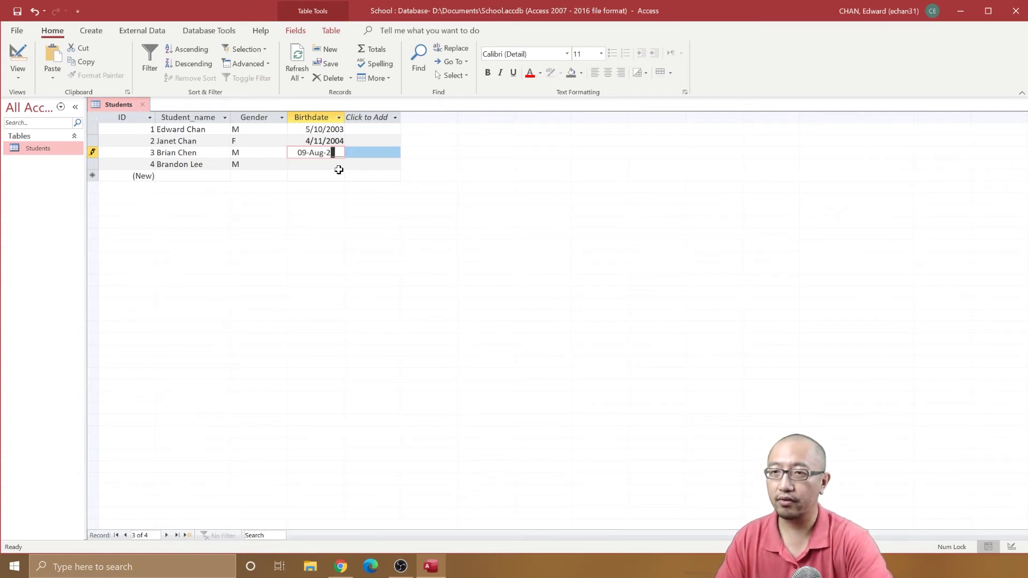
type("03")
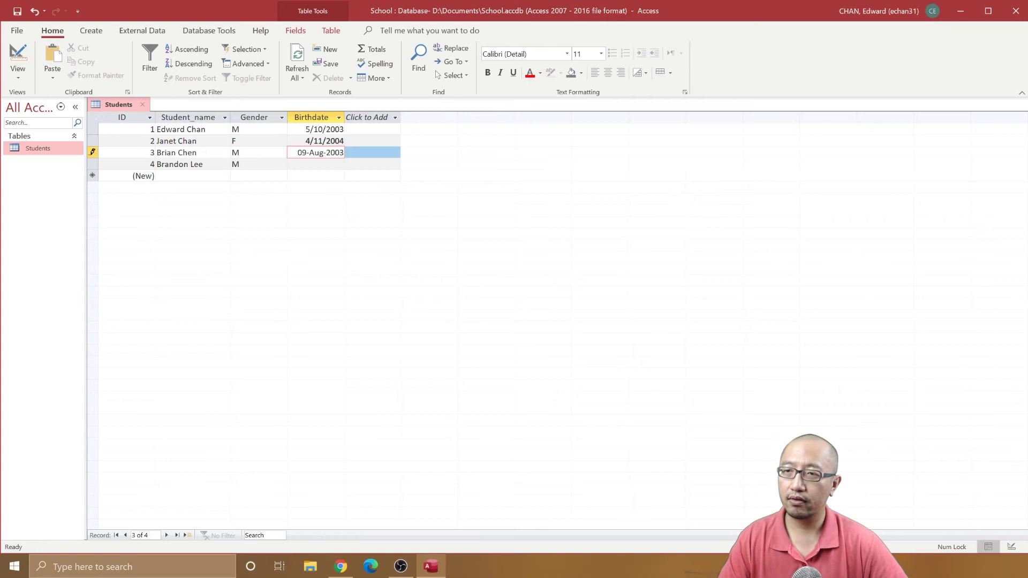
key("Down")
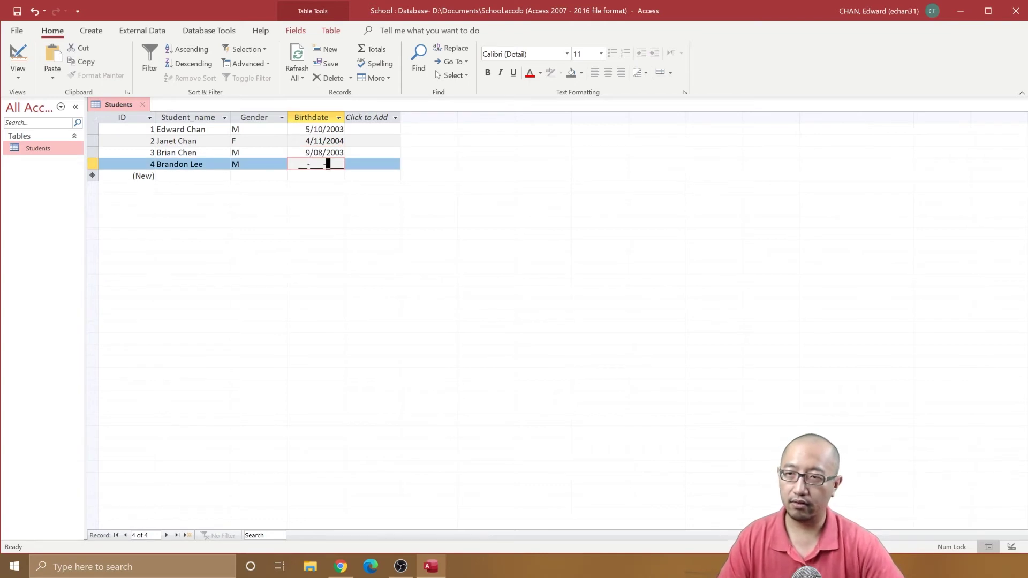
key("Left")
key("Left")
key("Left")
key("Left")
key("Left")
key("Left")
key("Left")
type("10-")
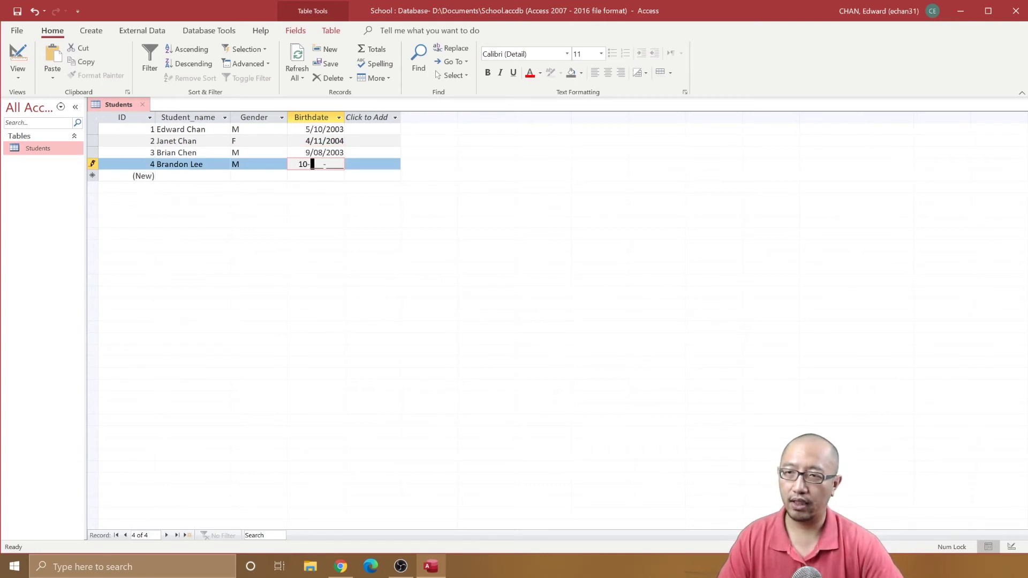
type("Nov-2005")
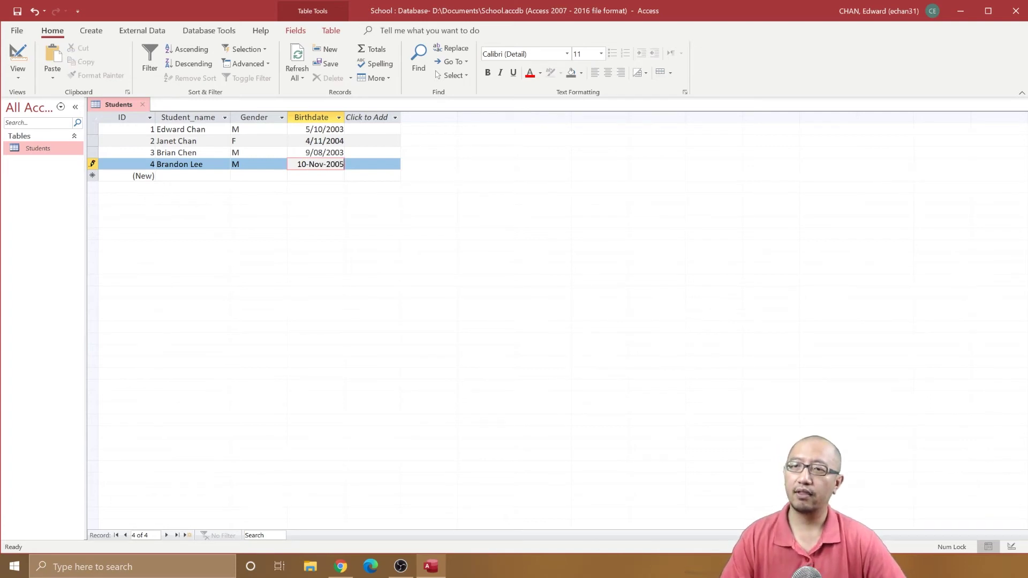
key("Down")
left_click(371, 173)
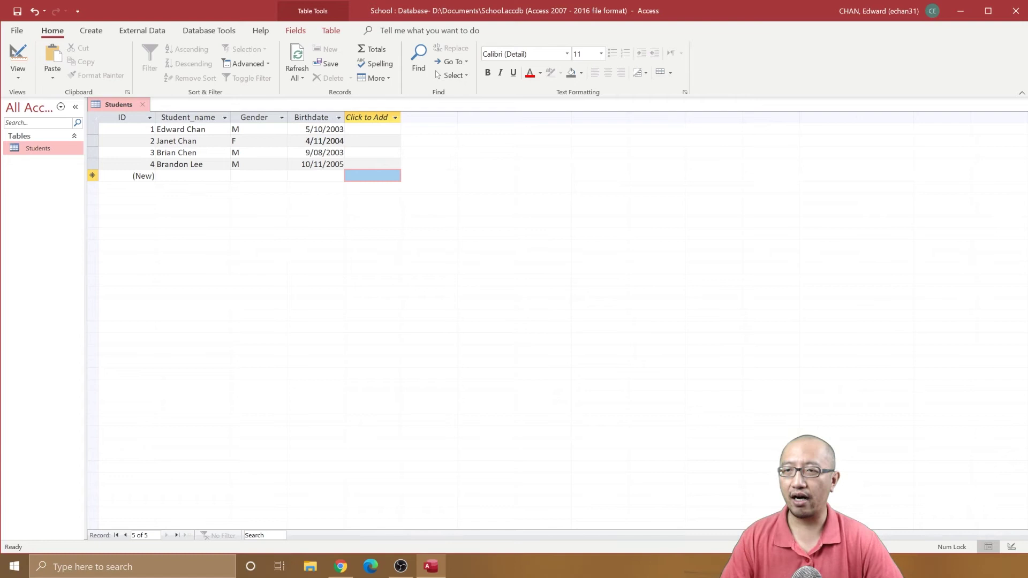
left_click(326, 129)
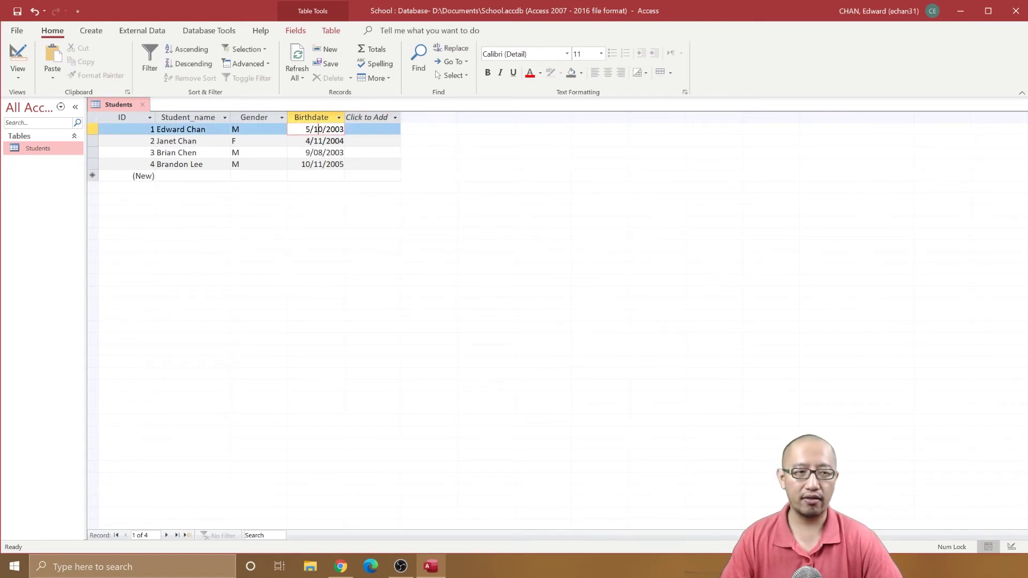
key("shift+Right")
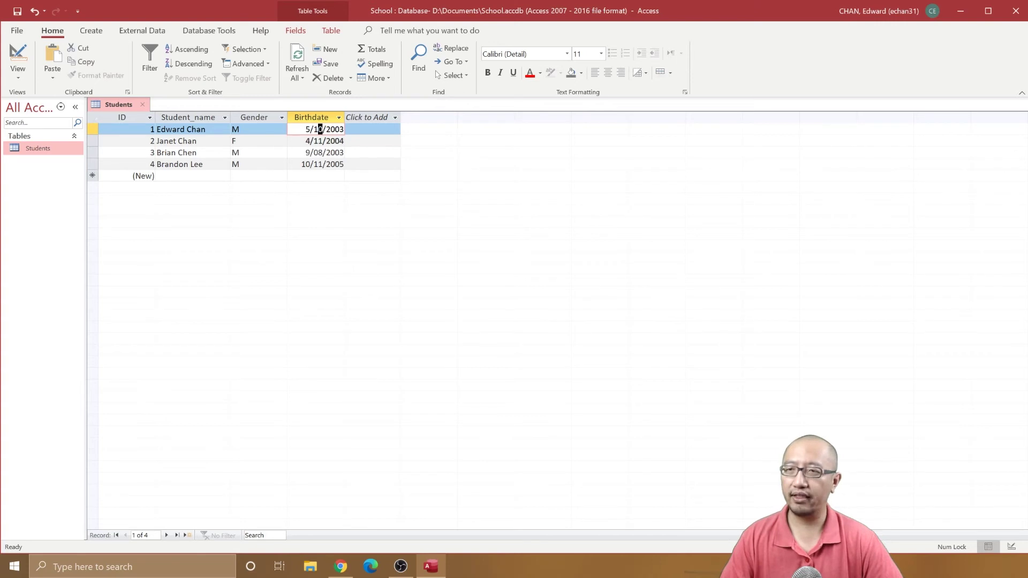
key("Home")
key("shift+Right")
key("shift+Right")
key("shift+Right")
key("shift+Right")
key("shift+Right")
key("shift+Right")
key("shift+Right")
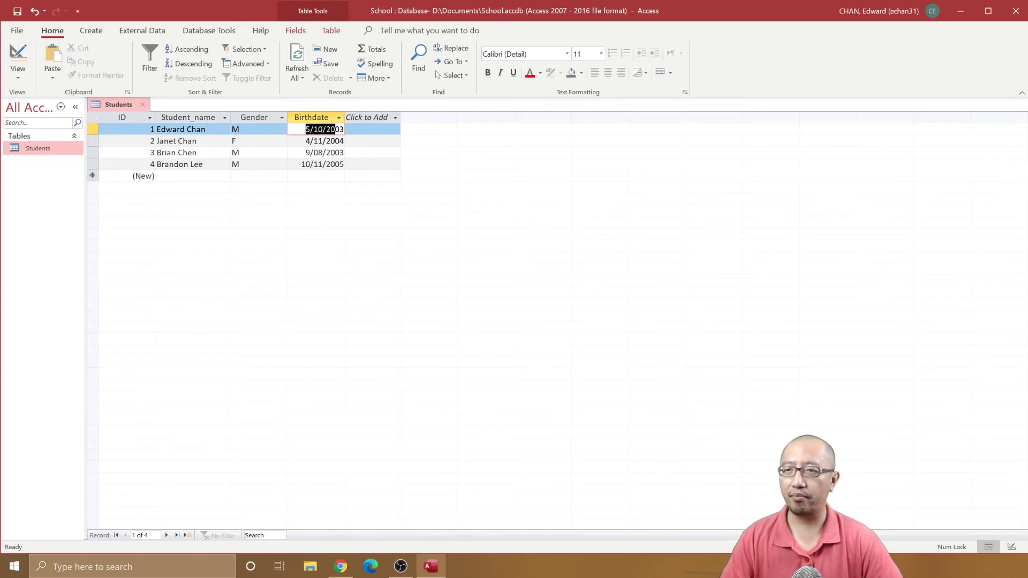
key("shift+Right")
key("shift+Right")
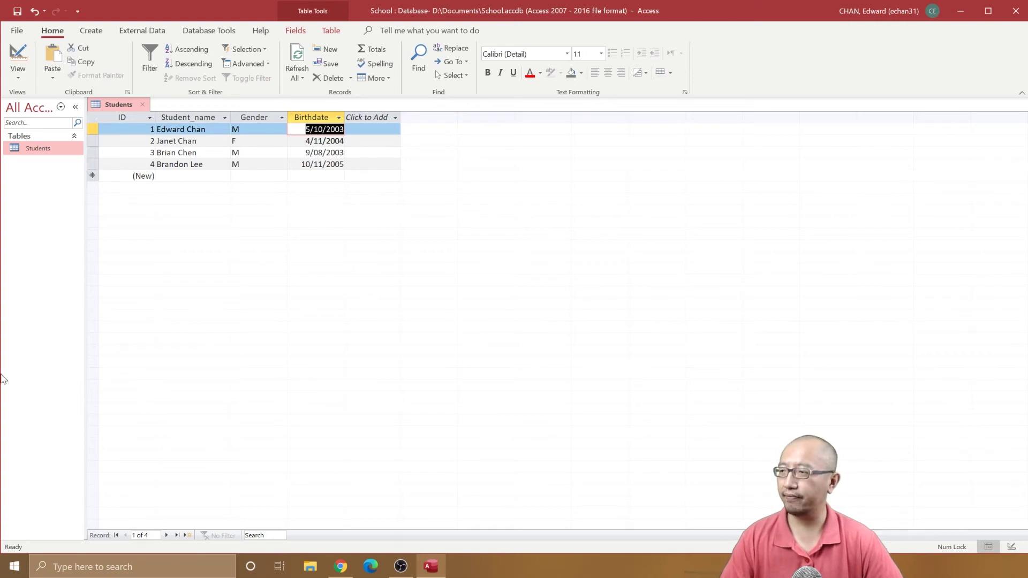
left_click(322, 153)
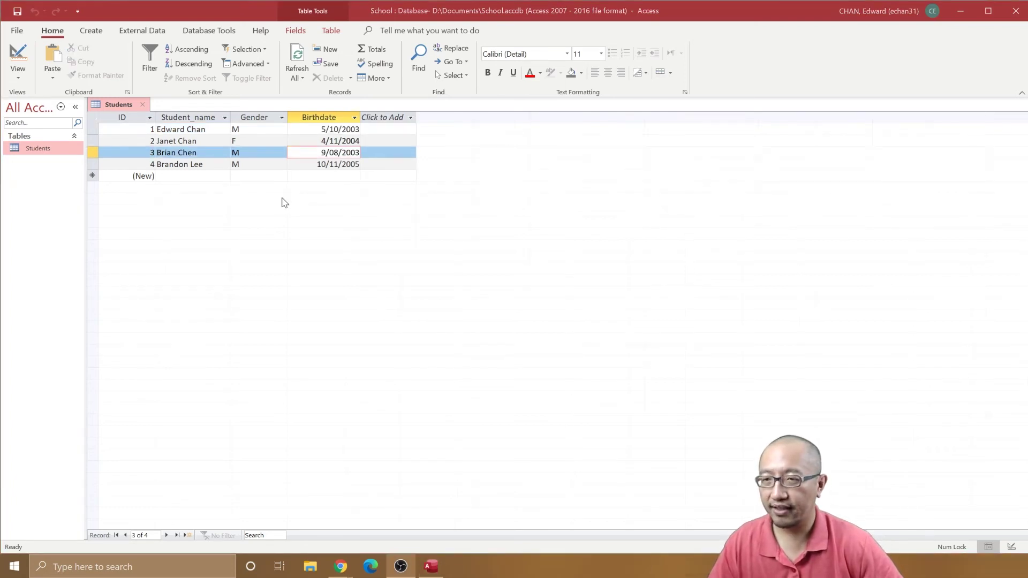
left_click(321, 176)
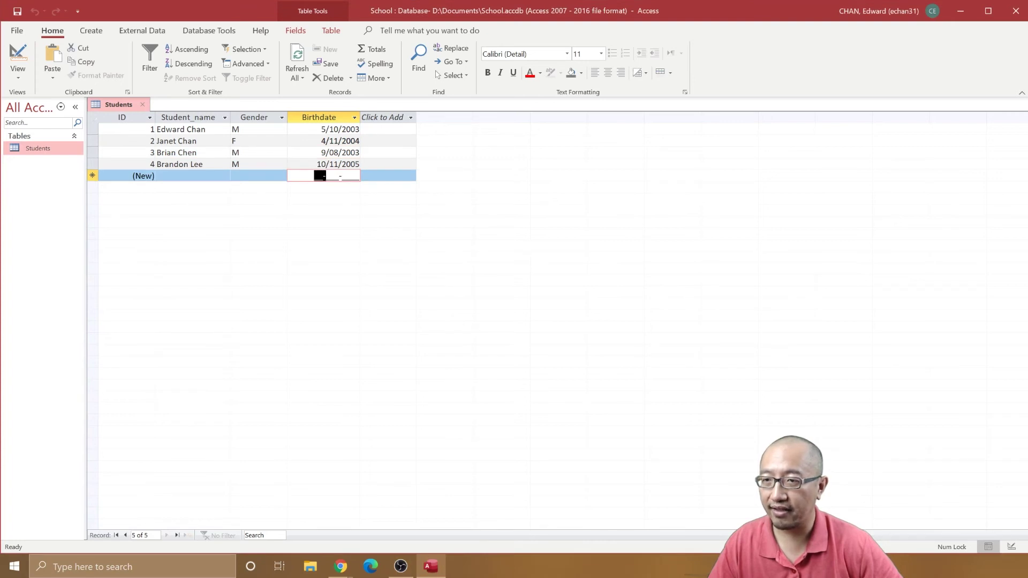
left_click(333, 176)
key("Up")
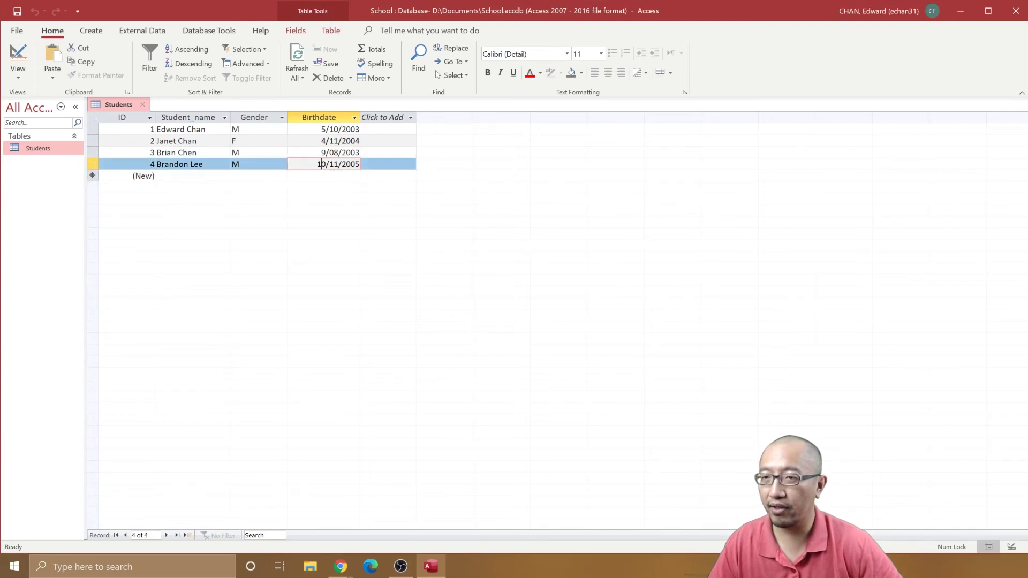
key("Down")
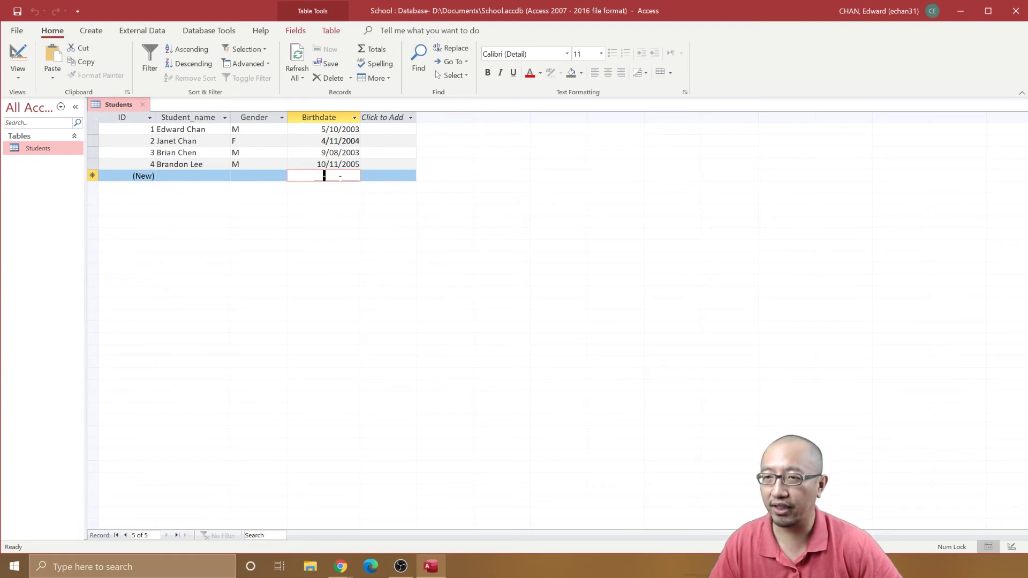
left_click(328, 176)
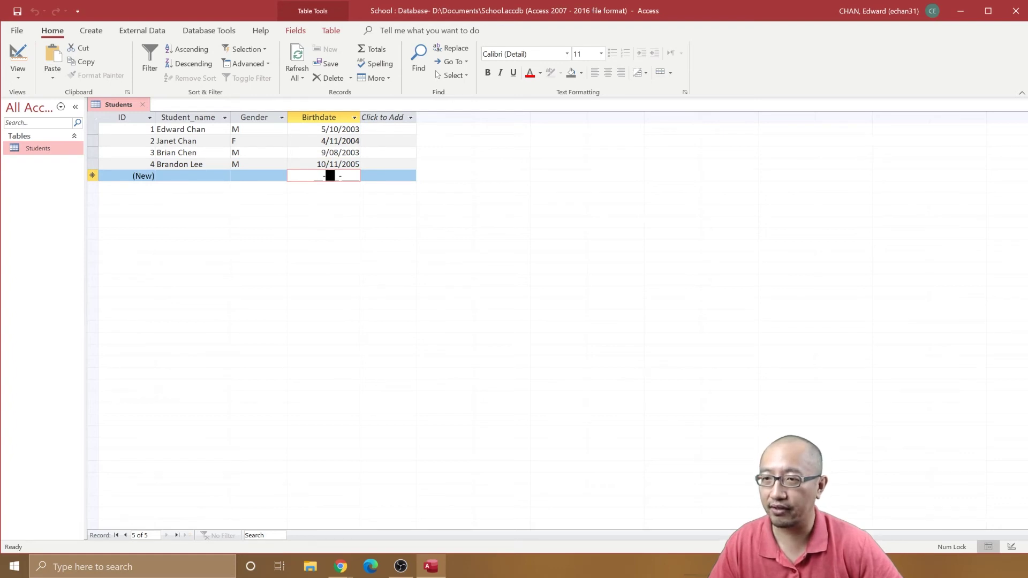
left_click(353, 176)
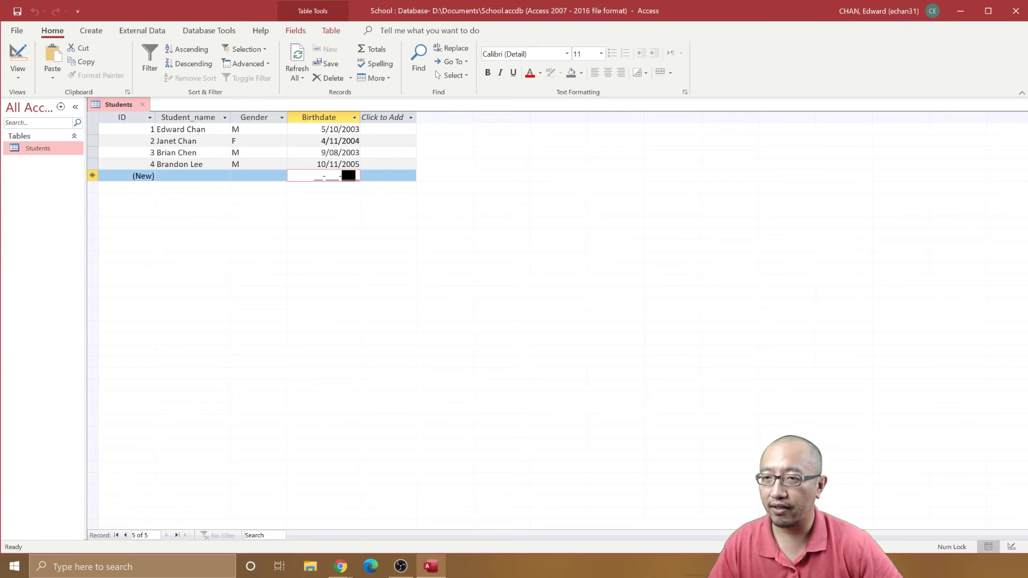
key("Left")
key("Left")
key("Left")
key("Left")
key("Left")
key("Left")
key("Left")
key("Left")
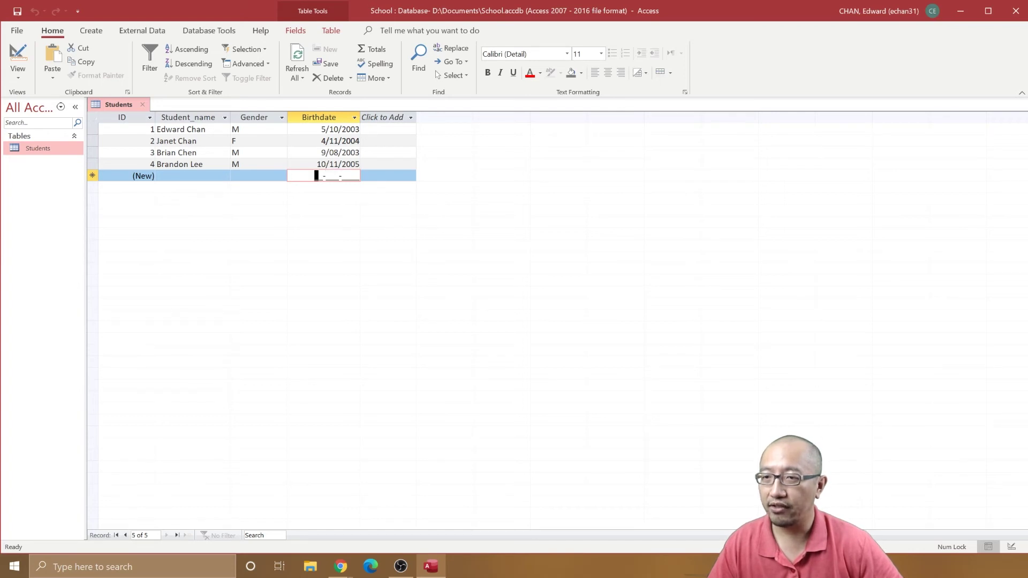
key("Right")
key("Right")
key("Right")
key("Right")
key("Right")
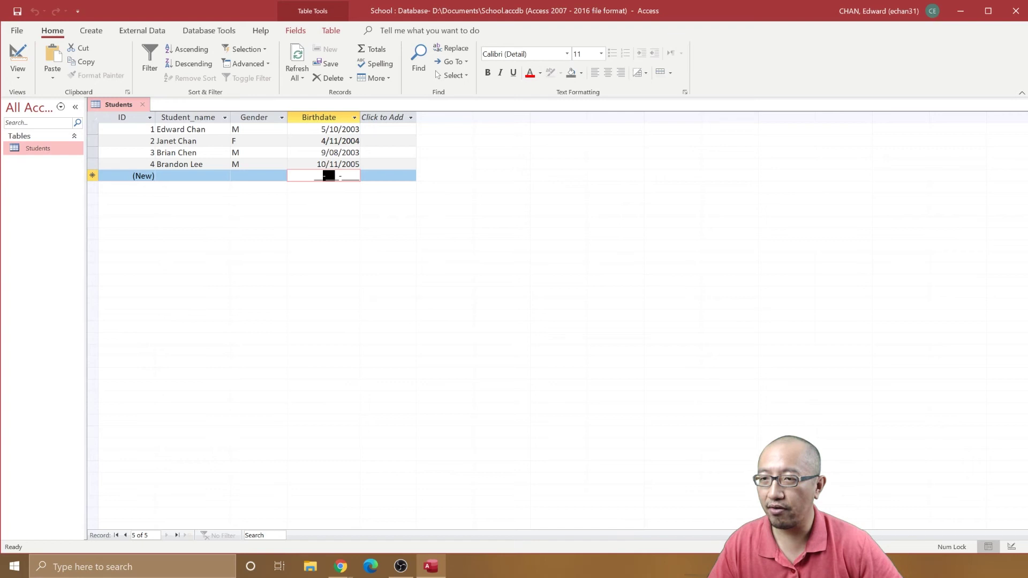
key("Left")
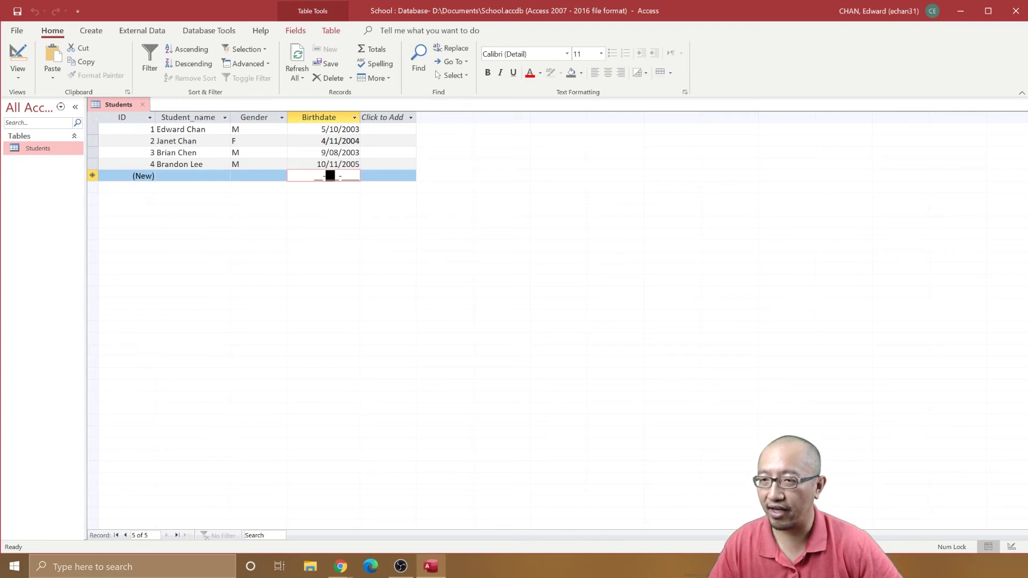
key("Up")
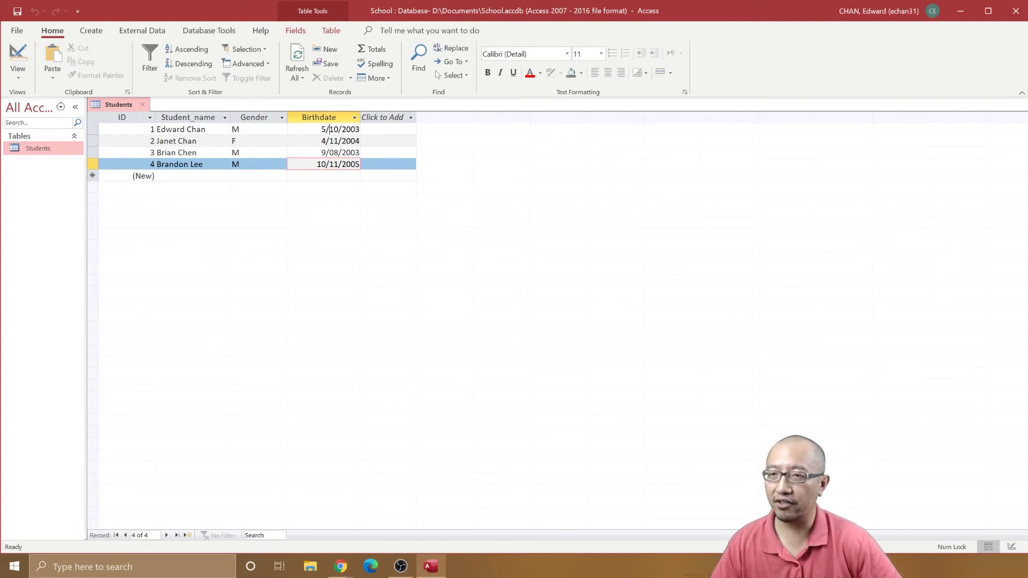
mouse_move(338, 130)
left_mouse_down()
mouse_move(357, 129)
mouse_move(339, 129)
left_mouse_up()
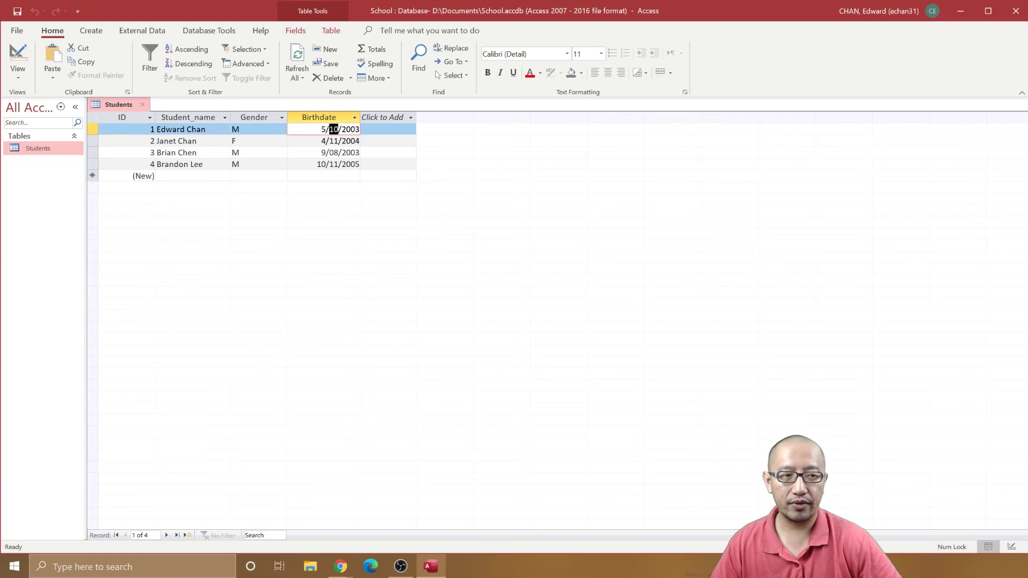
Set Birthdate's Format property to Medium Date, then save and view dates like 05-Oct-03
left_click(19, 65)
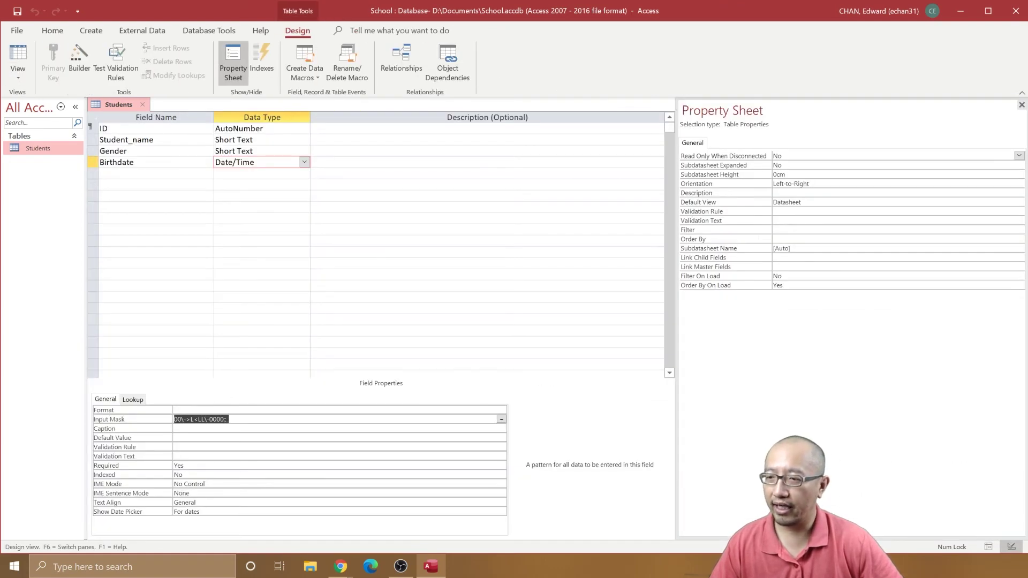
left_click(179, 410)
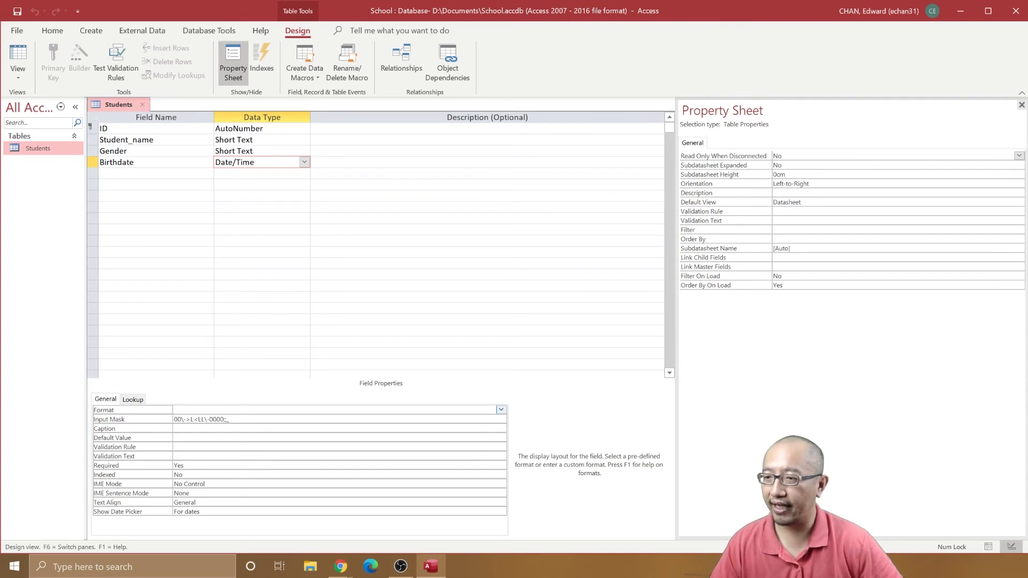
left_click(501, 410)
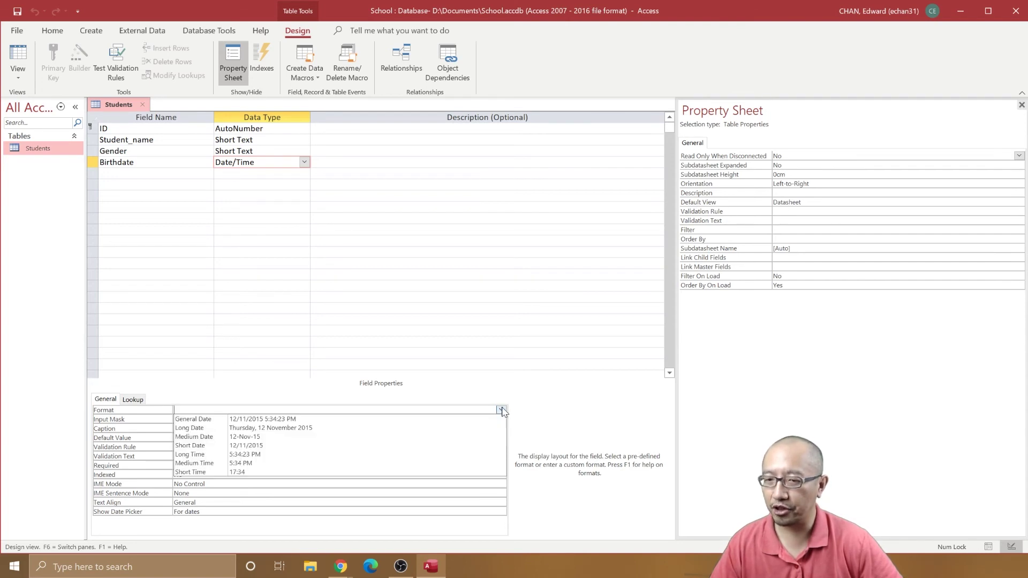
left_click(264, 437)
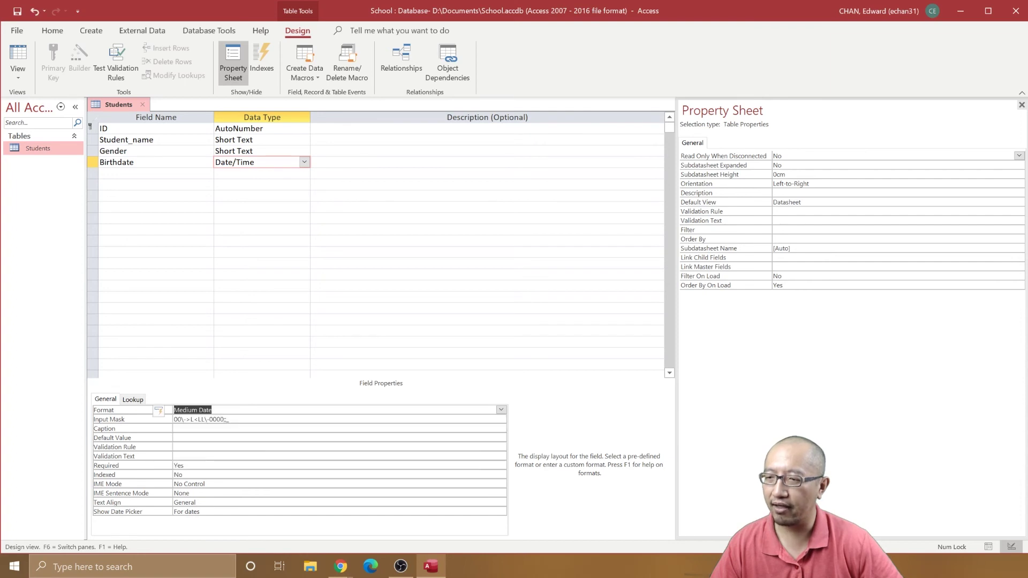
left_click(17, 54)
left_click(669, 321)
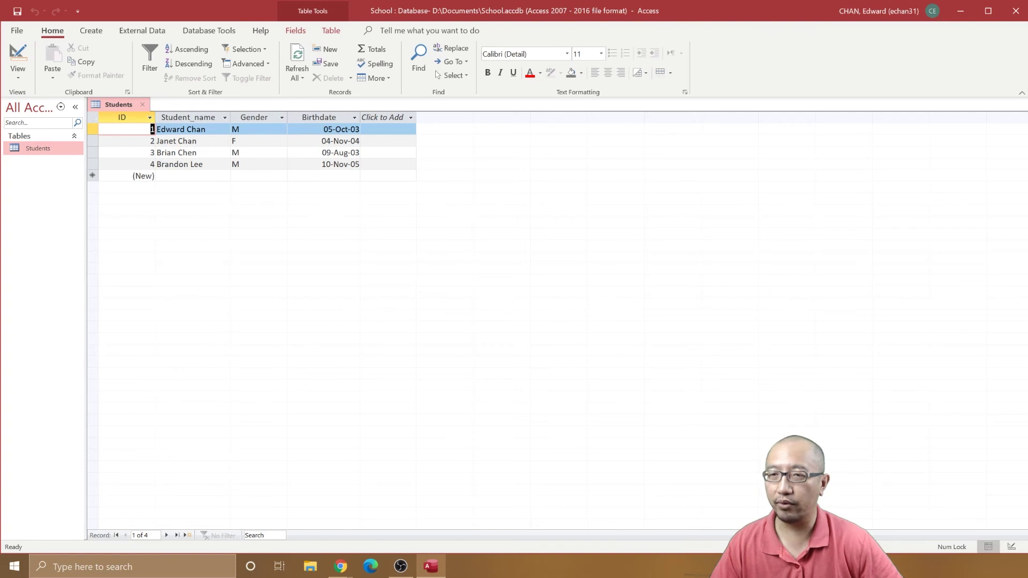
Switch the Students table back to Design view
left_click(17, 54)
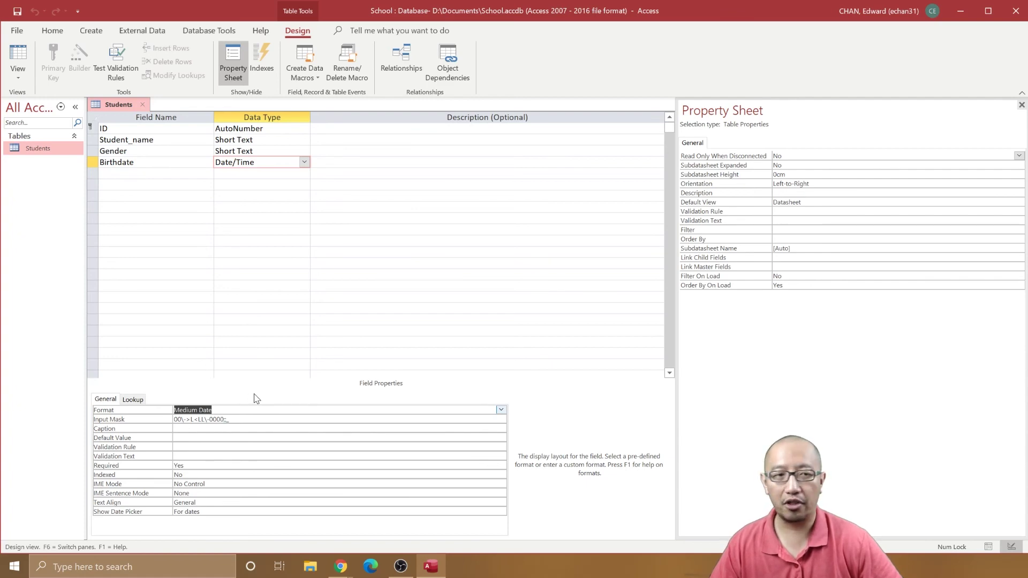
Read the Format property help on custom date symbols dd, mmm and yyyy, then move it beside Access
key("F1")
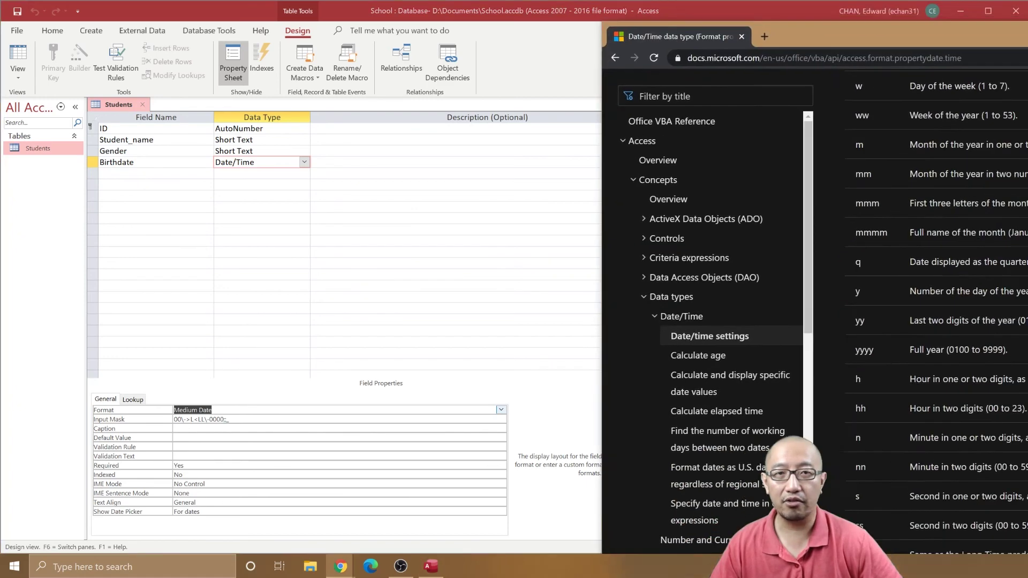
left_click_drag(910, 11, 544, 27)
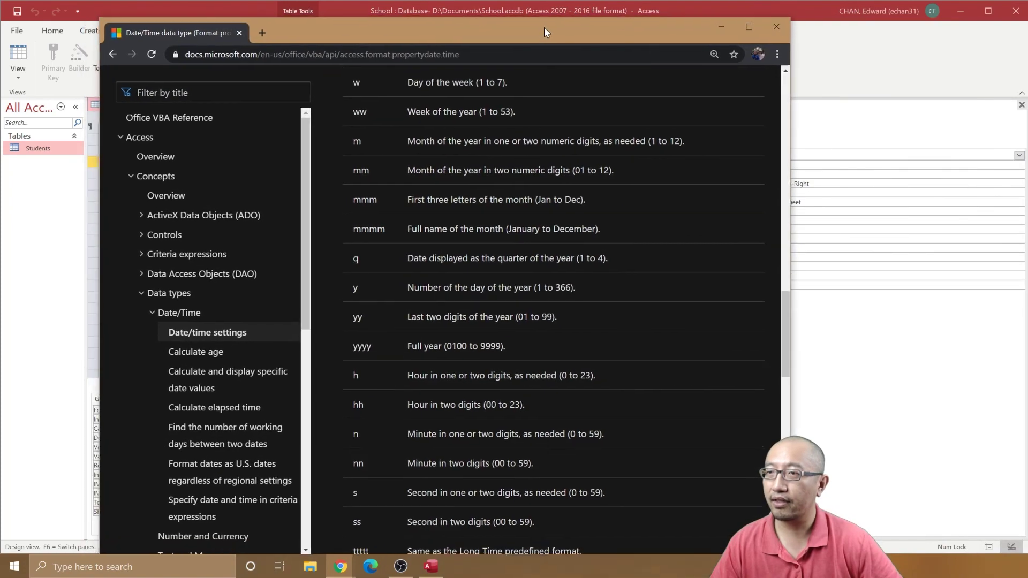
scroll(530, 196, "up", 4)
scroll(531, 198, "up", 15)
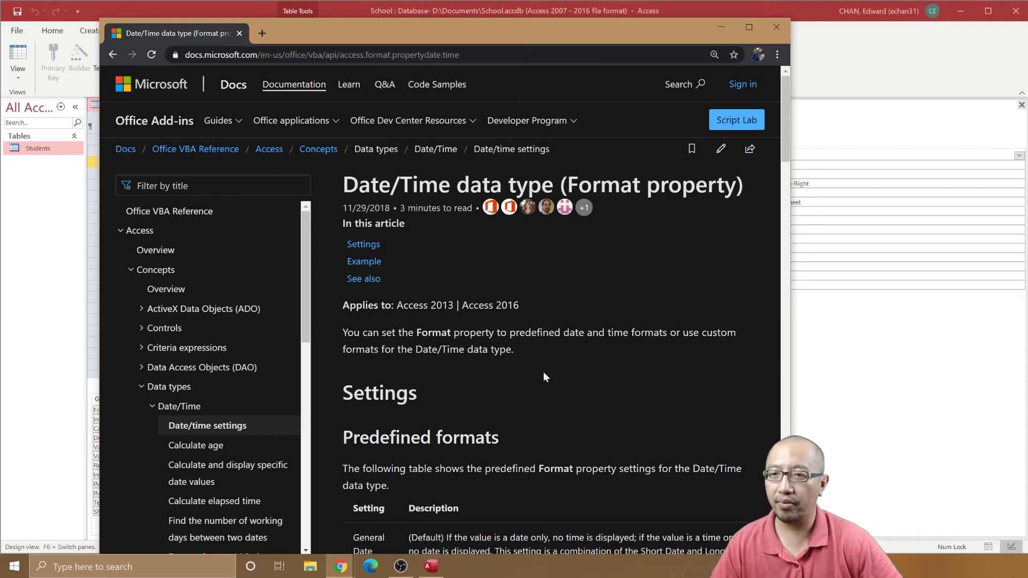
scroll(544, 376, "down", 5)
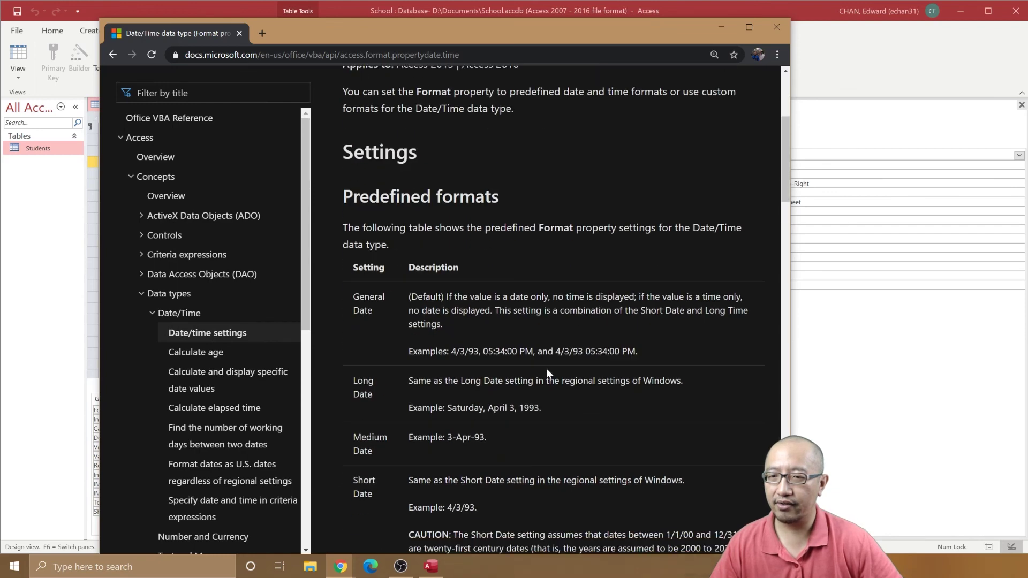
scroll(546, 370, "down", 15)
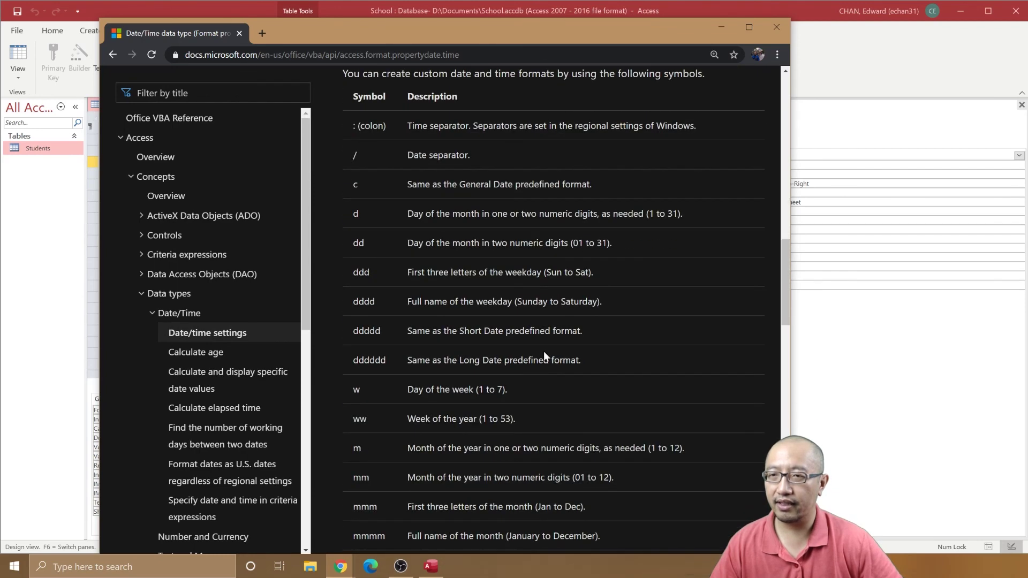
scroll(465, 197, "up", 2)
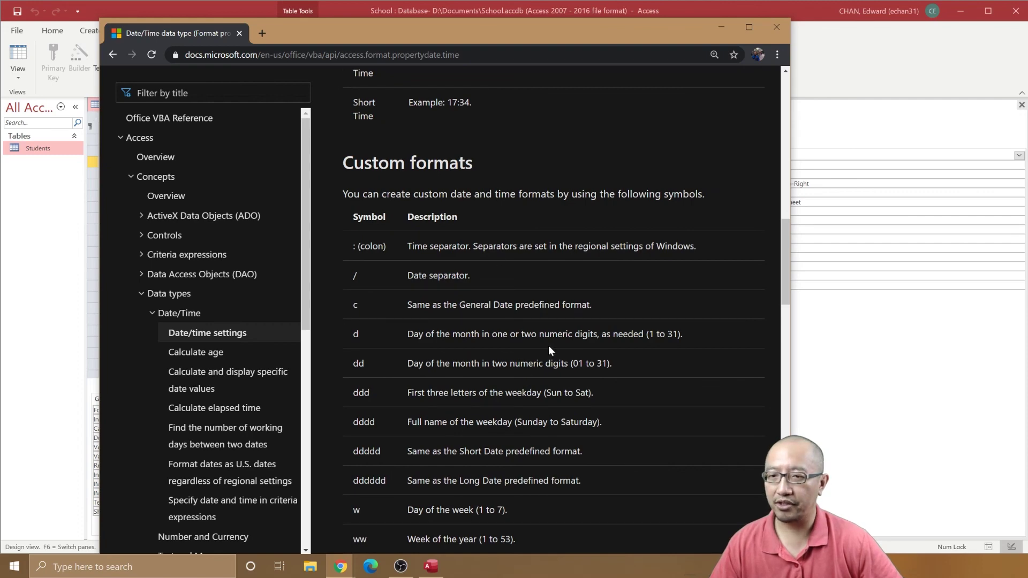
scroll(551, 340, "down", 4)
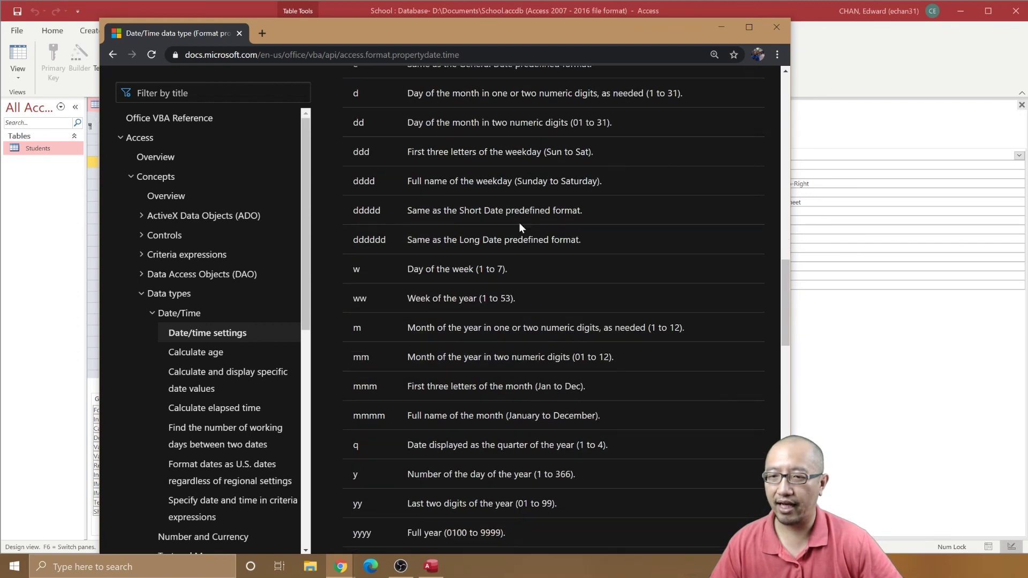
left_click_drag(288, 27, 1027, 250)
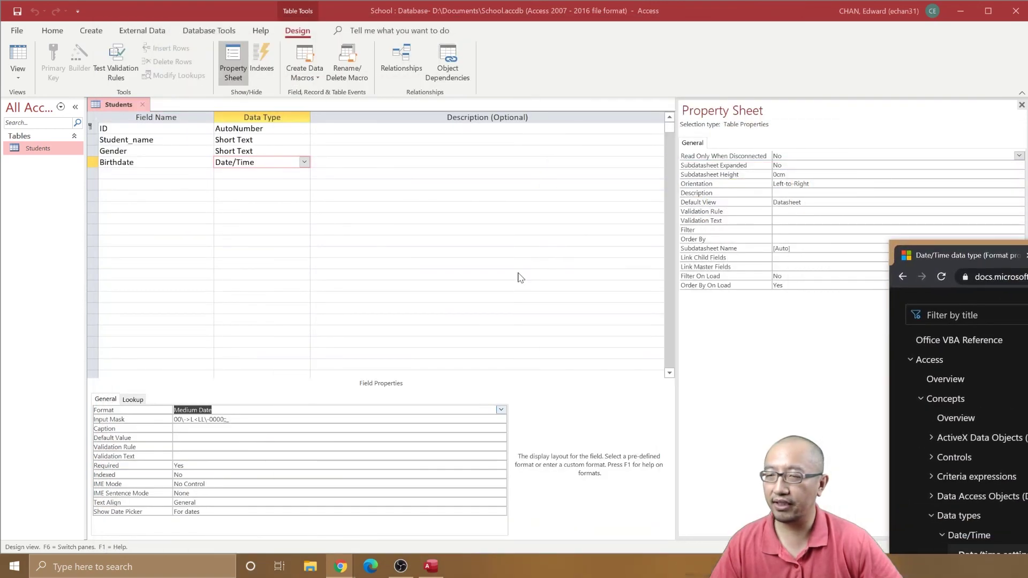
Replace Birthdate's Medium Date Format with the custom format dd-mmm-yyyy
left_click(279, 410)
double_click(212, 409)
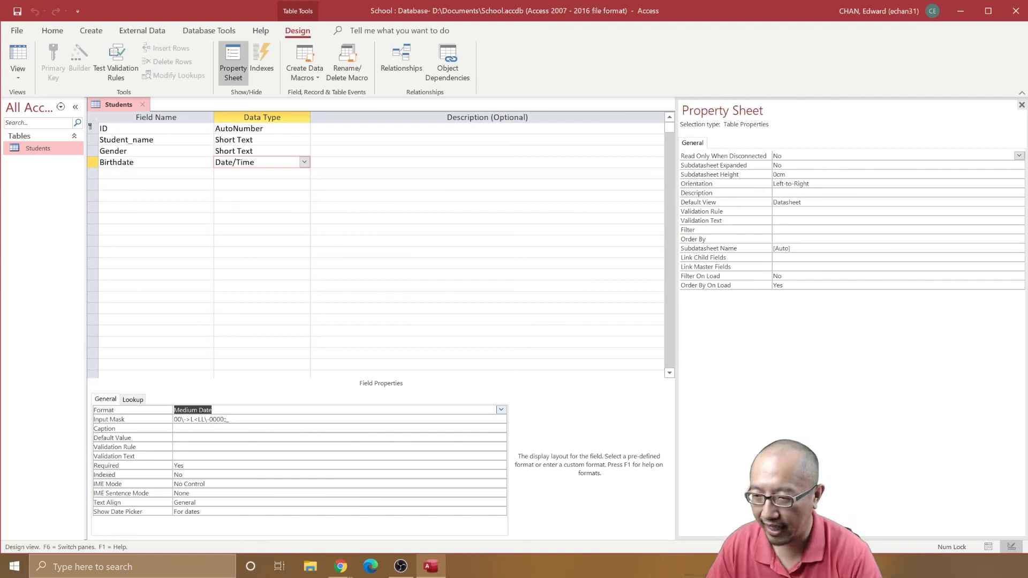
type("dd")
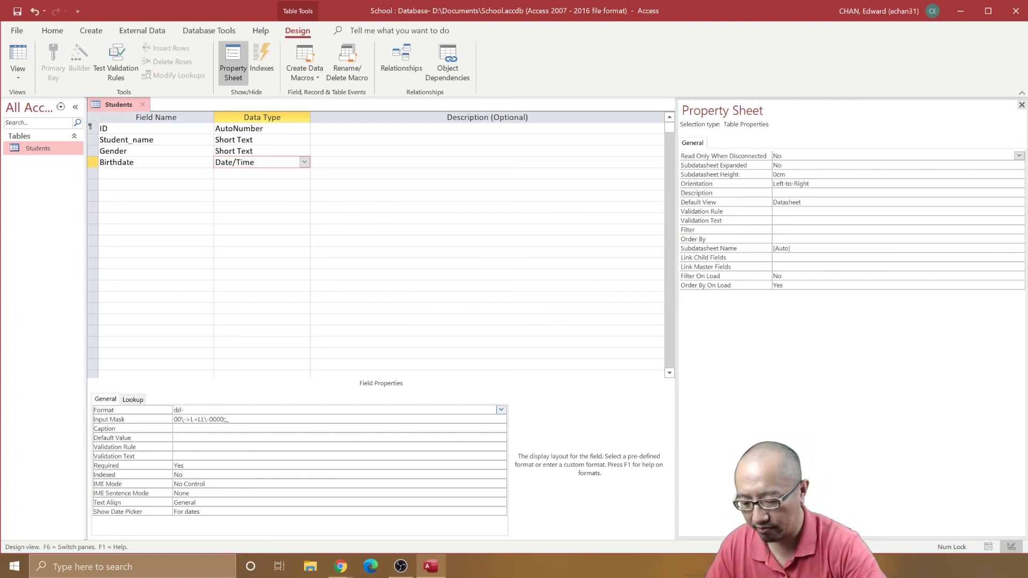
type("-mmm")
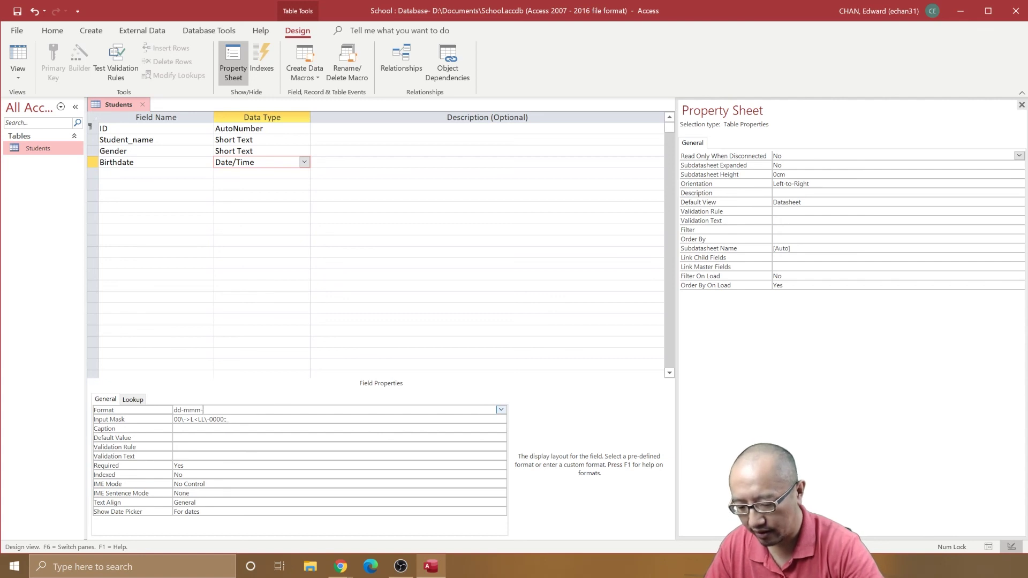
type("-yyyy")
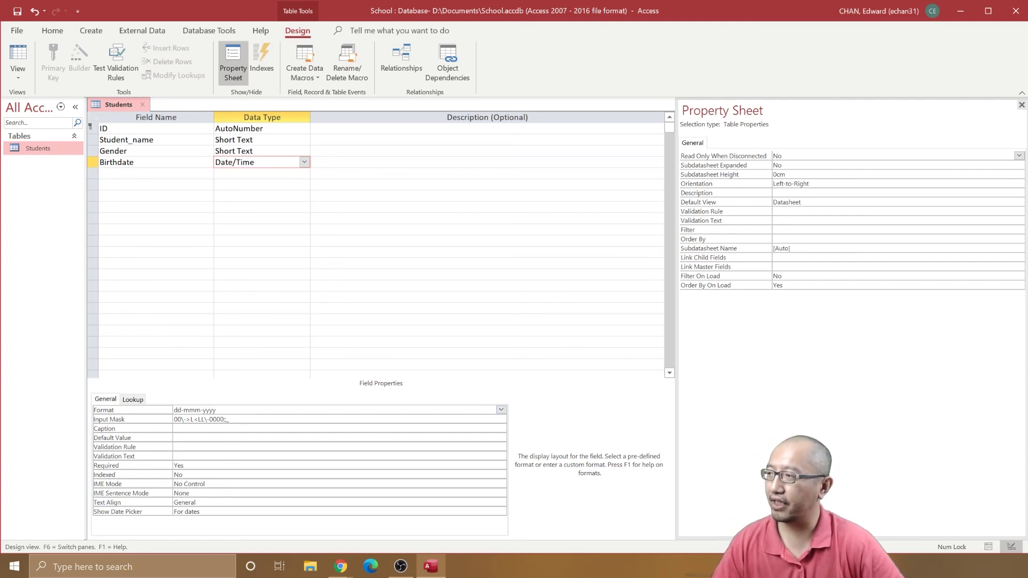
Save the Students table and switch to Datasheet view to see dates like 05-Oct-2003
left_click(20, 58)
left_click(673, 320)
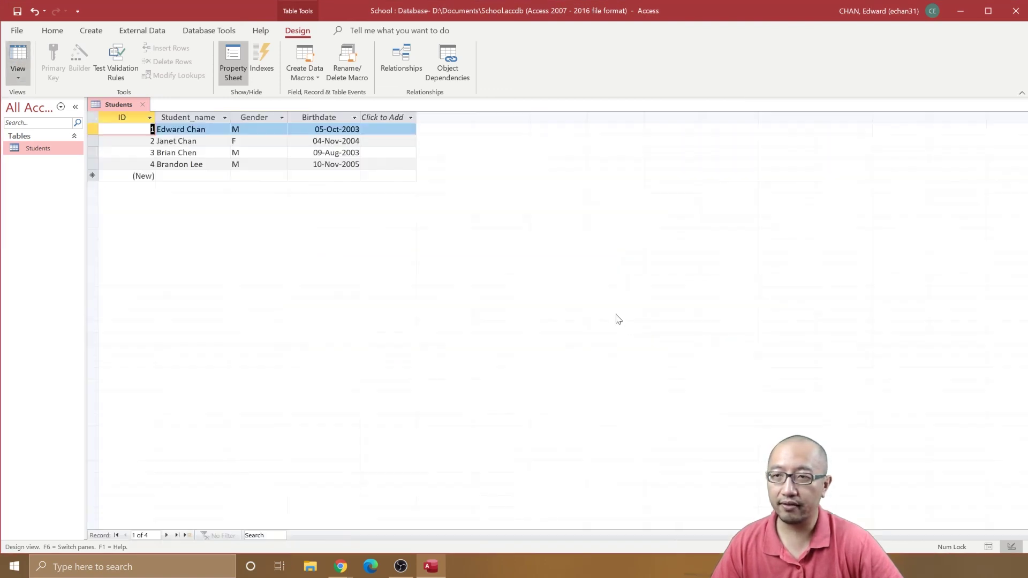